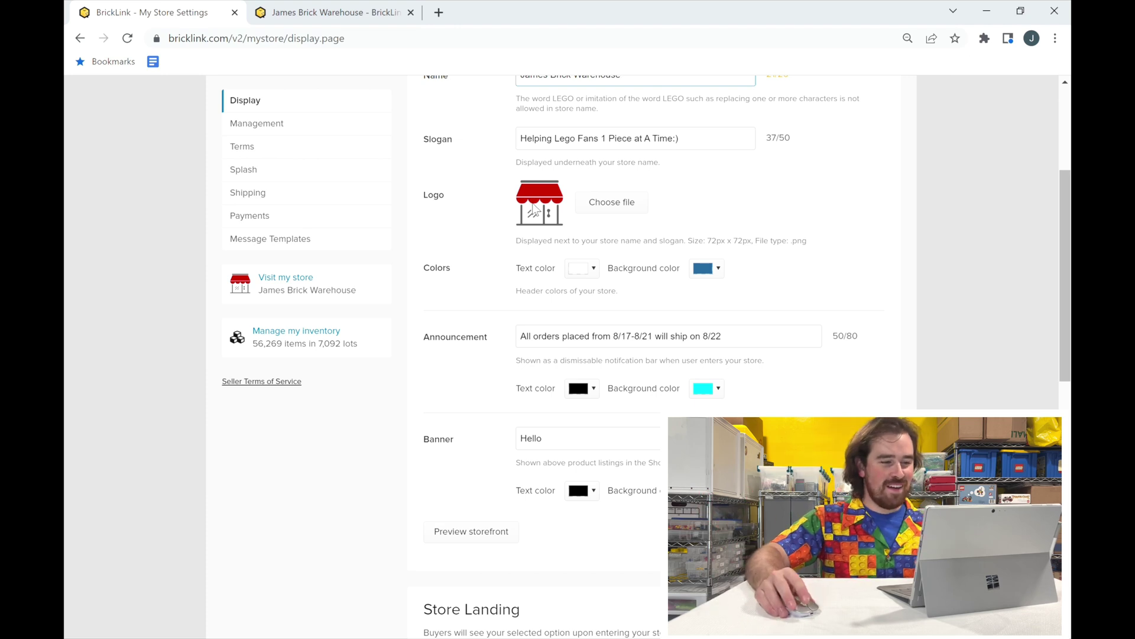
- Replace the store banner text 'Hello' with 'Hello!' and save it
{"action": "scroll", "coordinate": [541, 204], "scroll_direction": "down", "scroll_amount": 1}
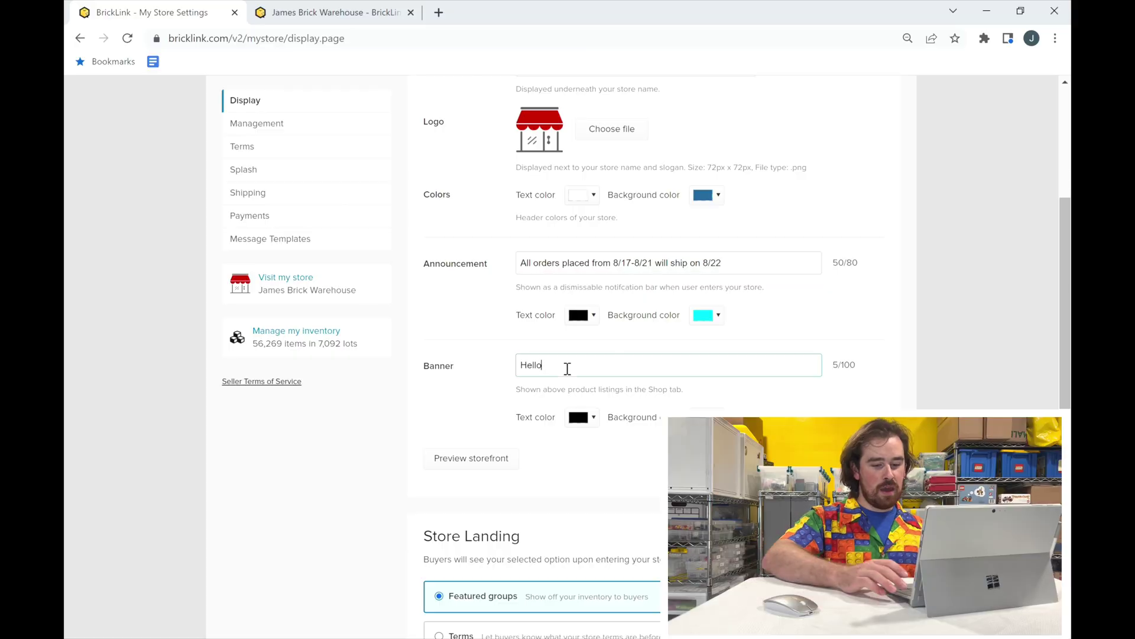
{"action": "left_click_drag", "start_coordinate": [568, 368], "coordinate": [502, 368]}
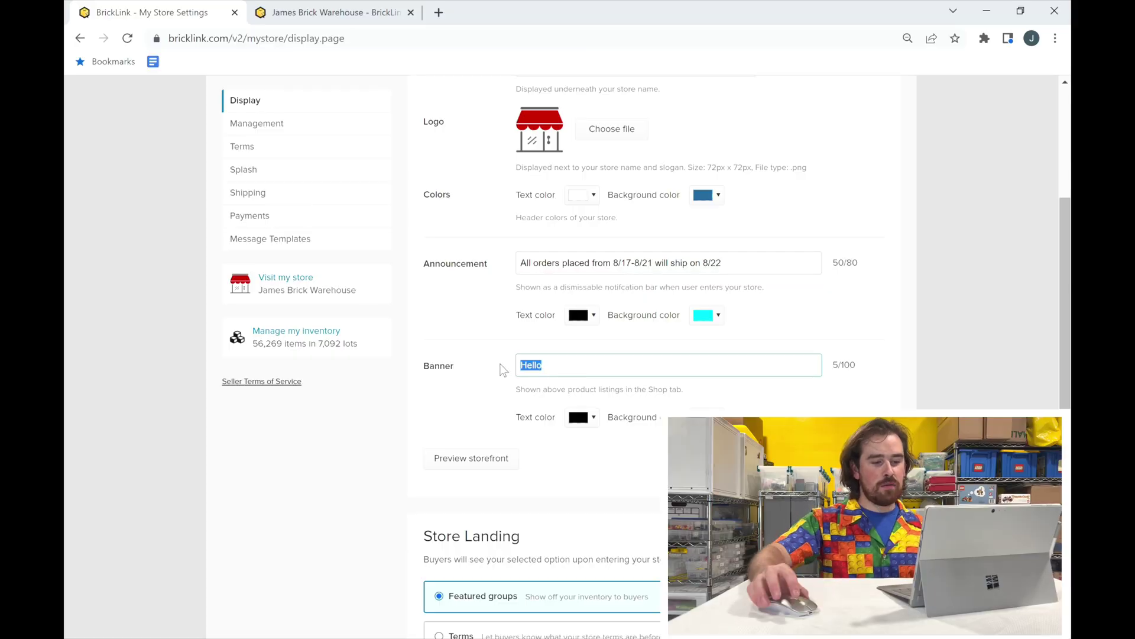
{"action": "key", "text": "BackSpace"}
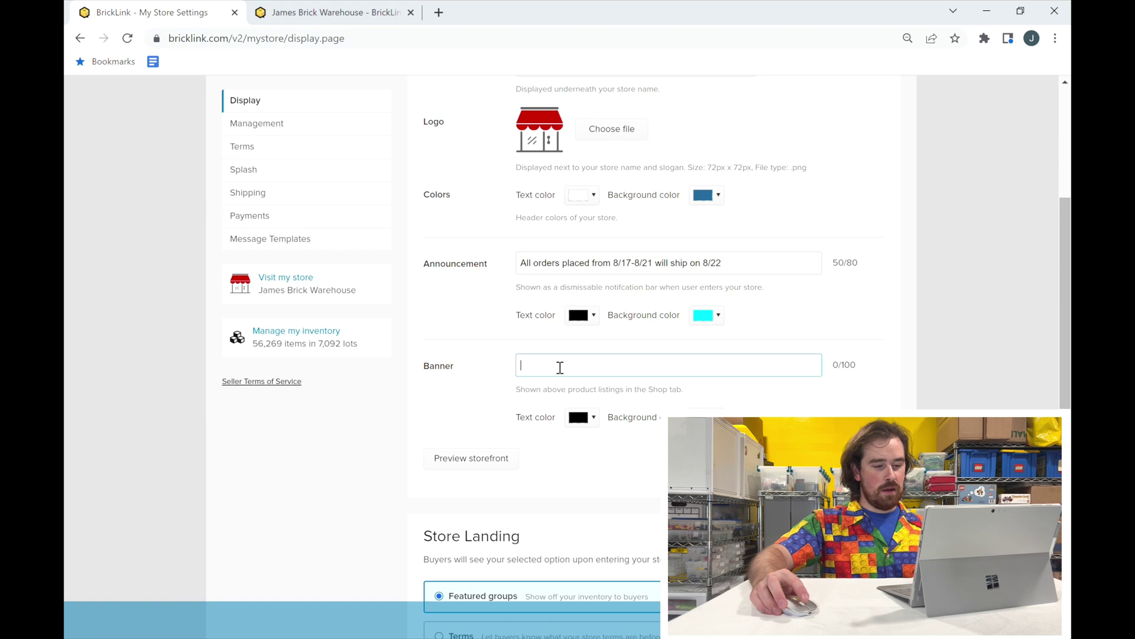
{"action": "type", "text": "Hello!"}
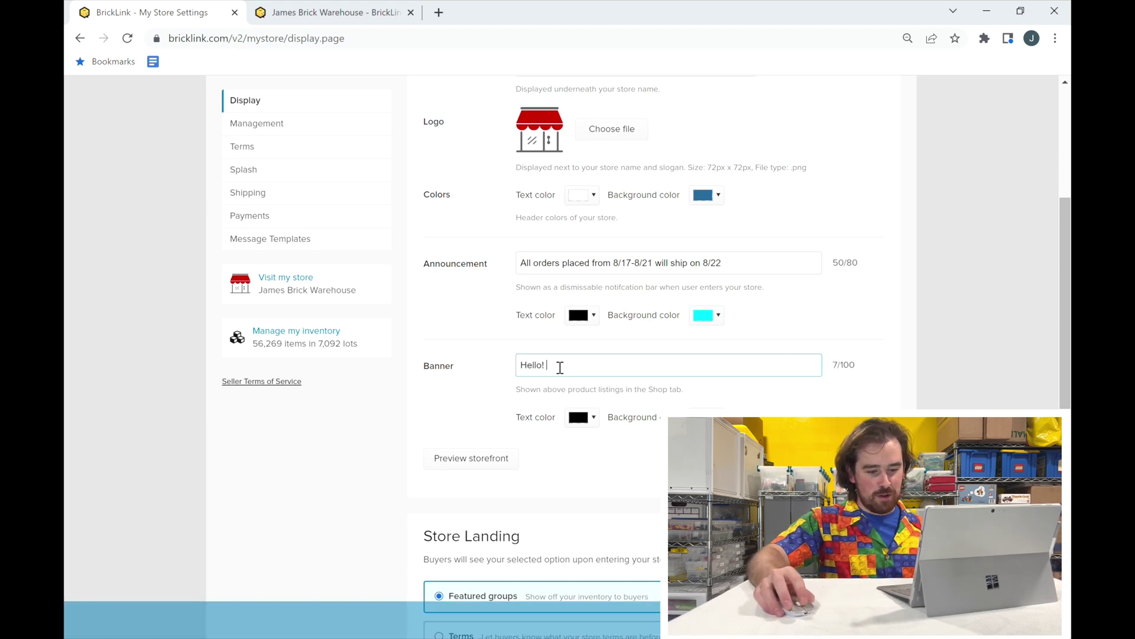
{"action": "key", "text": "Tab"}
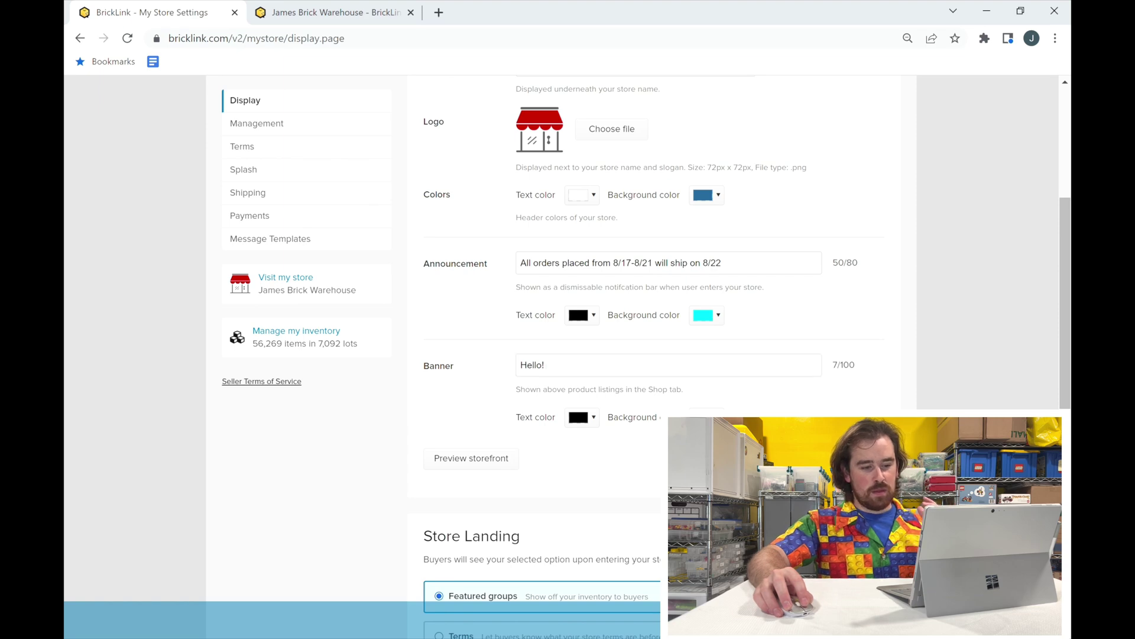
{"action": "scroll", "coordinate": [580, 457], "scroll_direction": "down", "scroll_amount": 5}
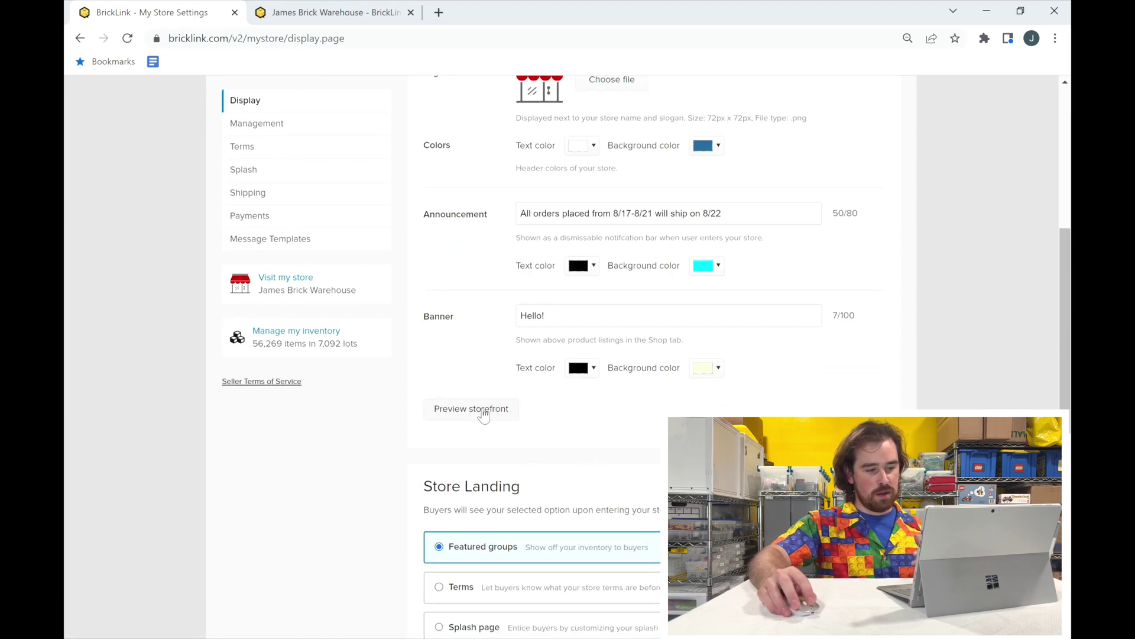
{"action": "left_click", "coordinate": [483, 413]}
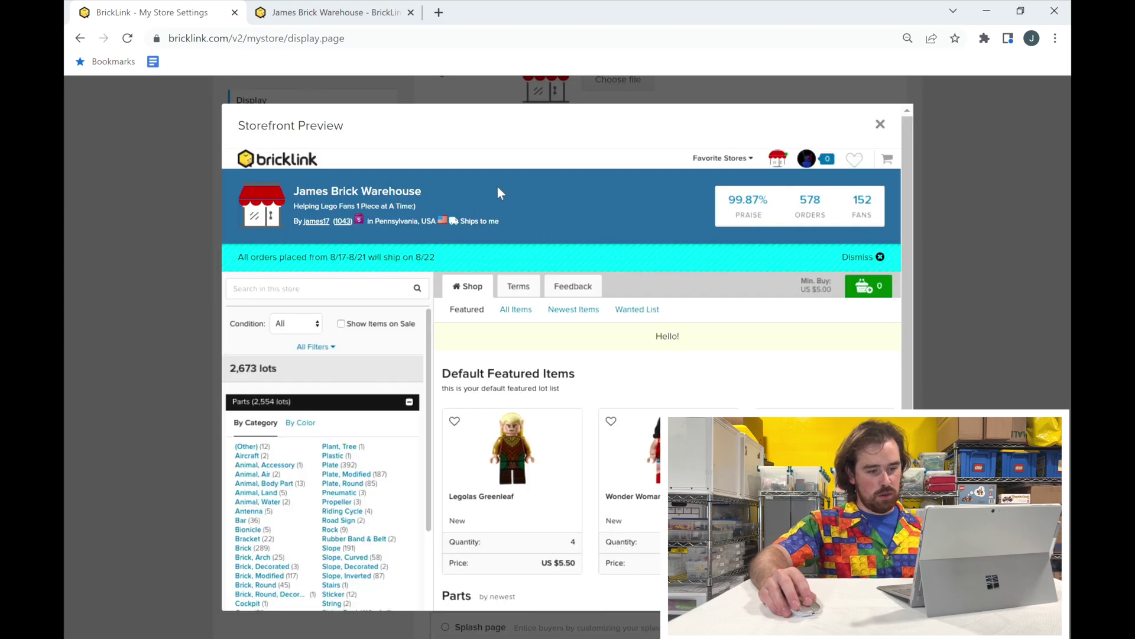
{"action": "scroll", "coordinate": [511, 205], "scroll_direction": "down", "scroll_amount": 1}
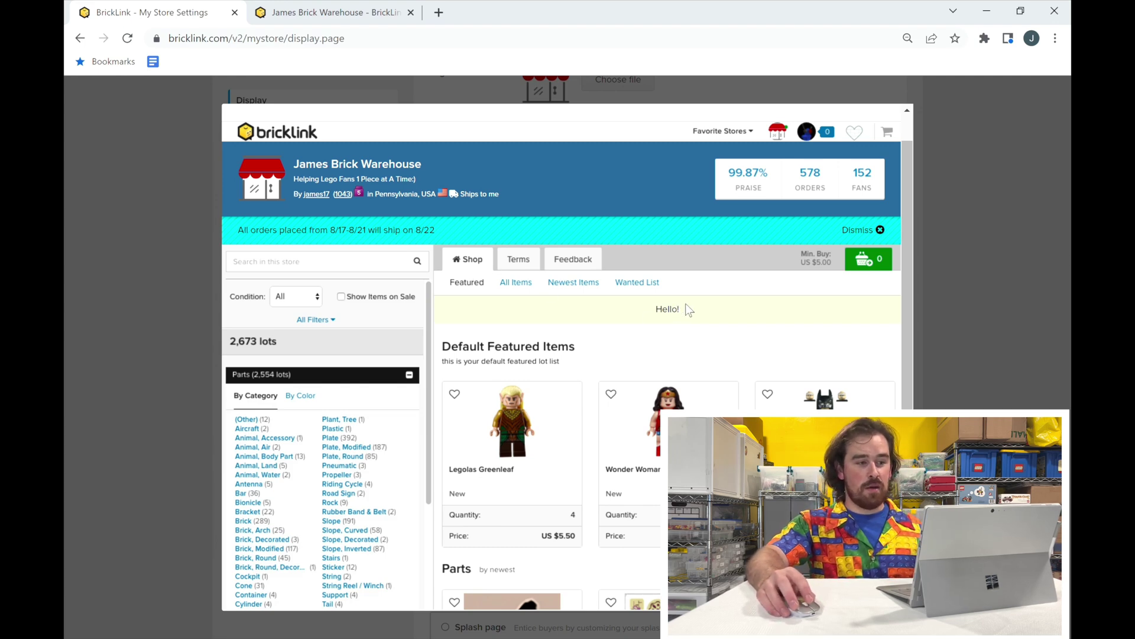
{"action": "left_click", "coordinate": [967, 186]}
{"action": "scroll", "coordinate": [723, 350], "scroll_direction": "up", "scroll_amount": 1}
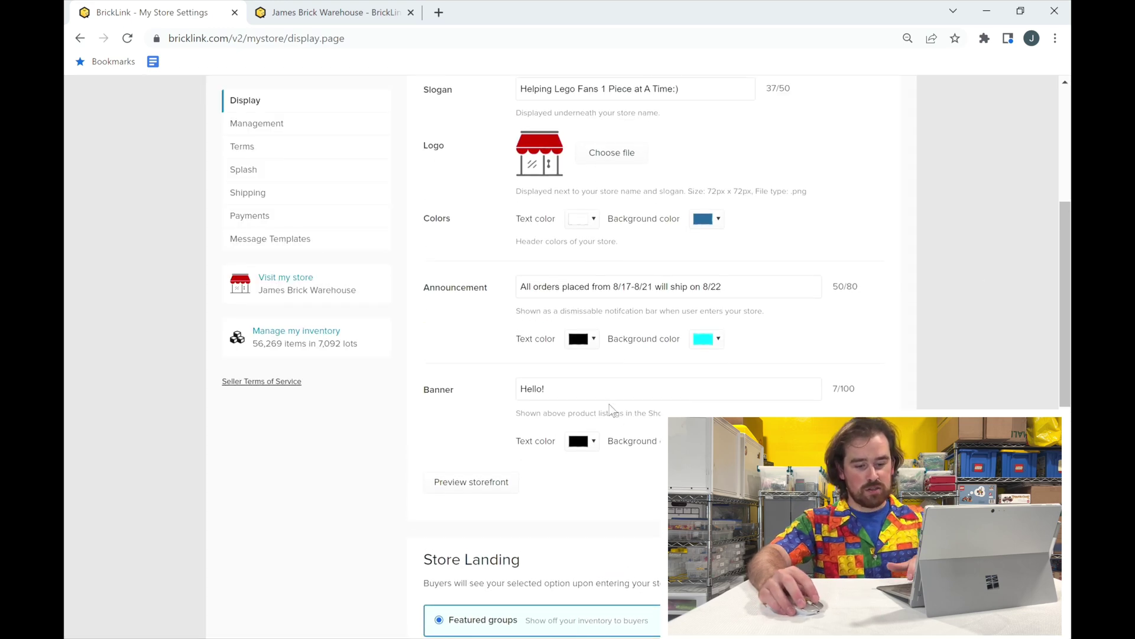
- Clear the 'Hello!' banner text so the store shows no banner message
{"action": "left_click_drag", "start_coordinate": [604, 392], "coordinate": [393, 399]}
{"action": "key", "text": "BackSpace"}
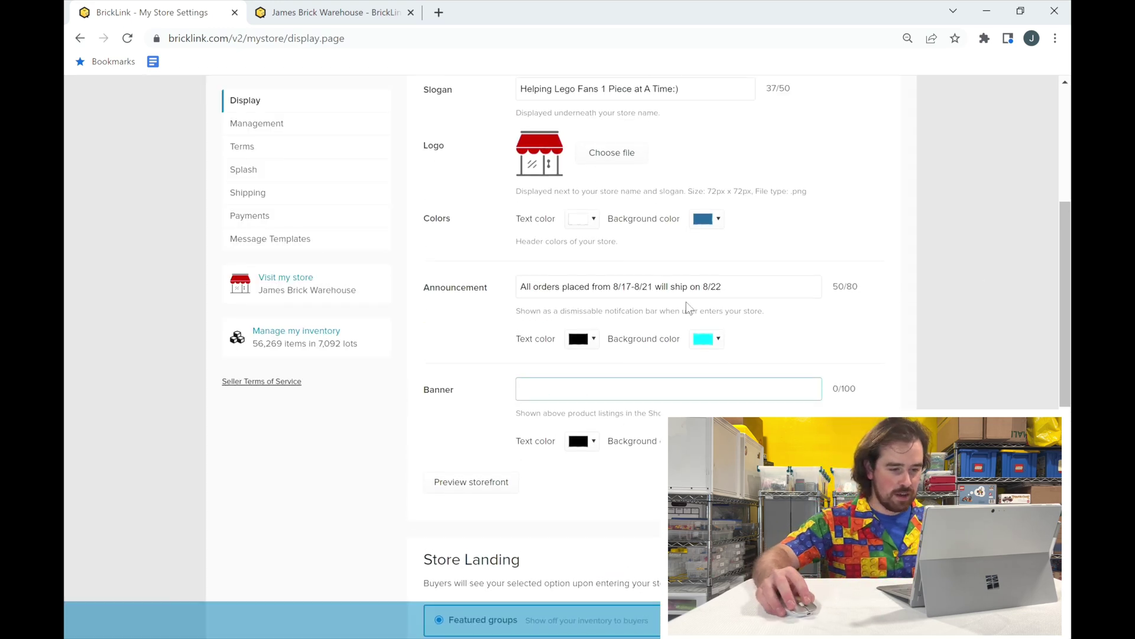
{"action": "scroll", "coordinate": [608, 303], "scroll_direction": "down", "scroll_amount": 1}
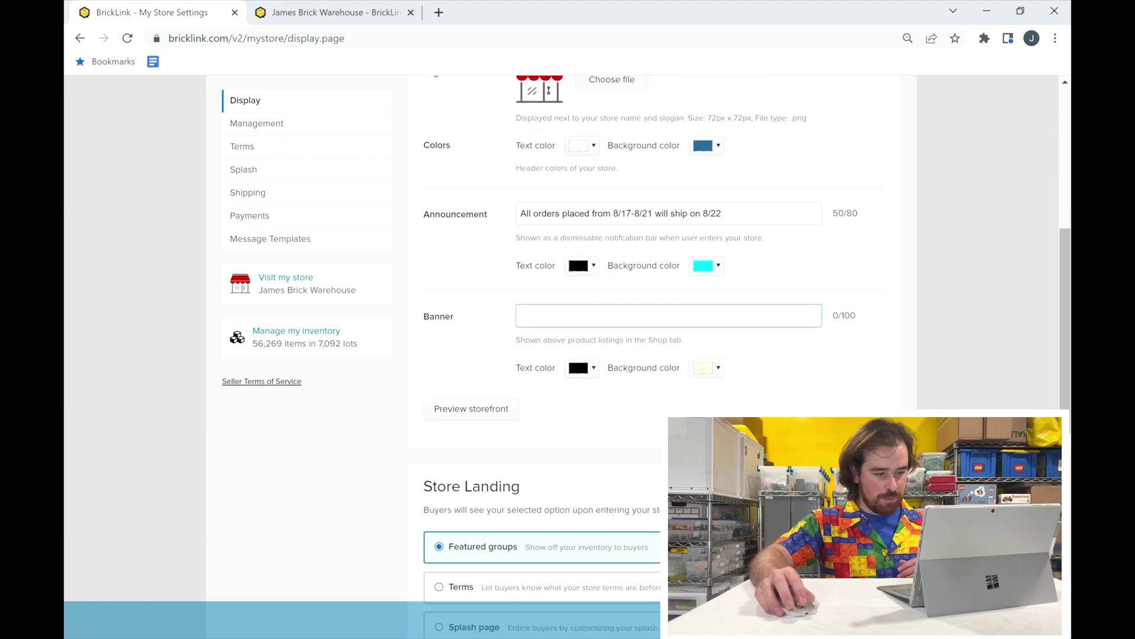
{"action": "scroll", "coordinate": [676, 395], "scroll_direction": "down", "scroll_amount": 5}
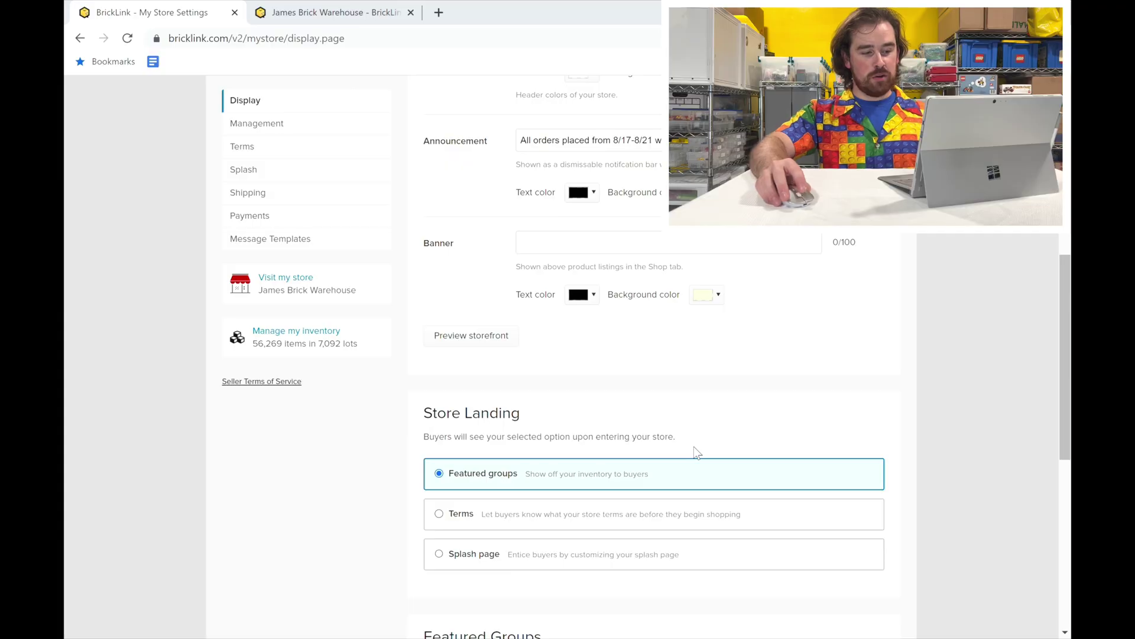
{"action": "scroll", "coordinate": [616, 410], "scroll_direction": "down", "scroll_amount": 1}
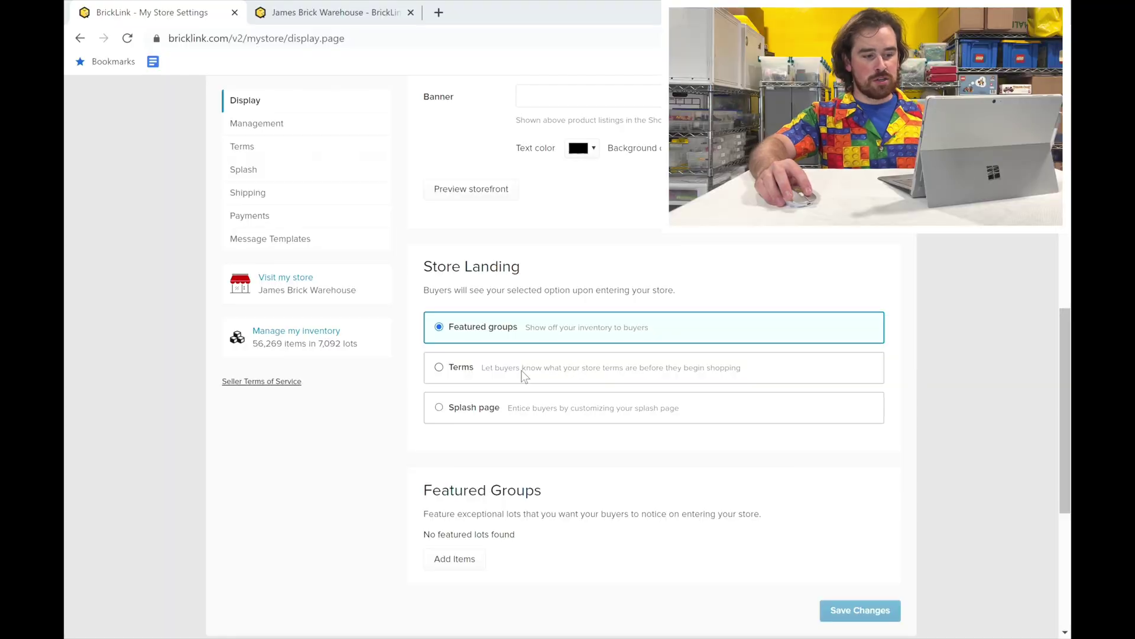
- Try Terms and the splash page as the store landing, then return to Featured groups
{"action": "left_click", "coordinate": [518, 369]}
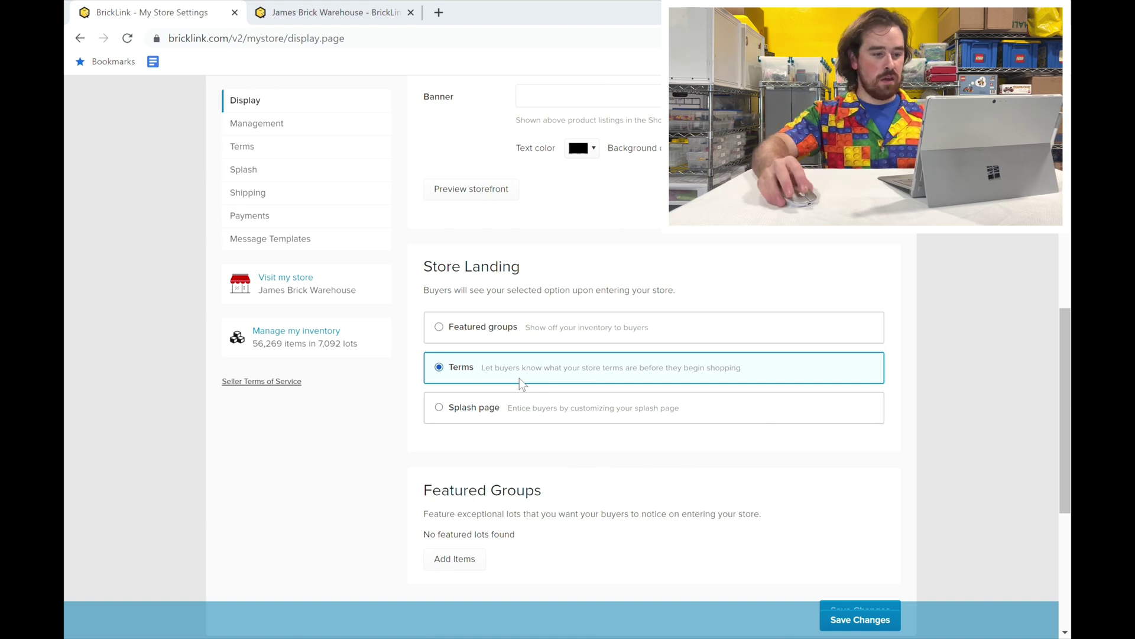
{"action": "left_click", "coordinate": [496, 408]}
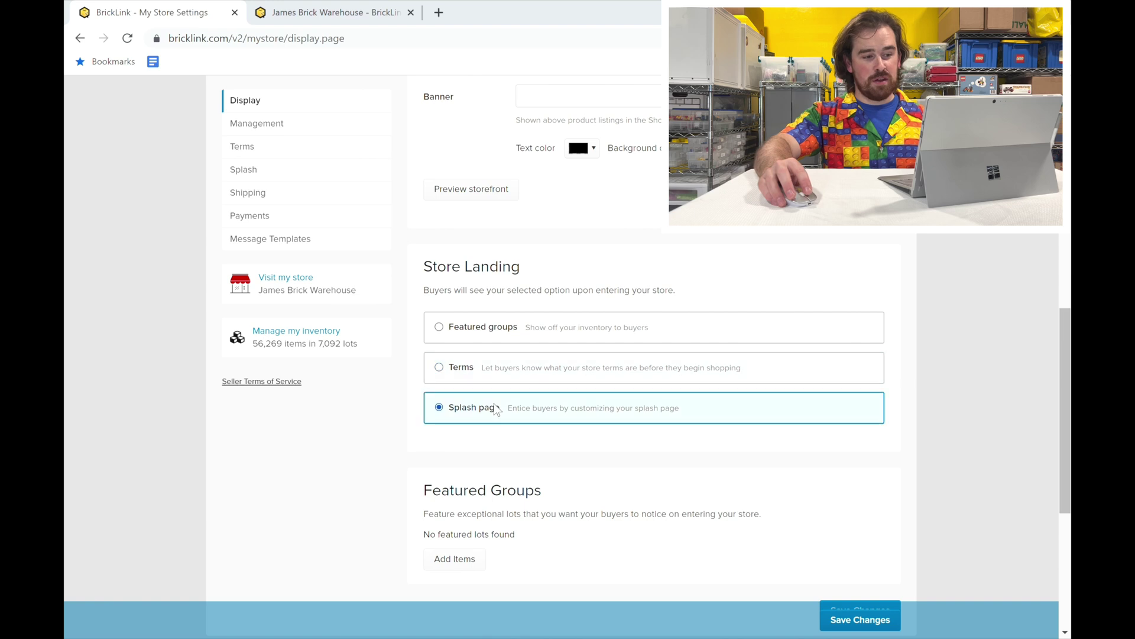
{"action": "left_click", "coordinate": [524, 332]}
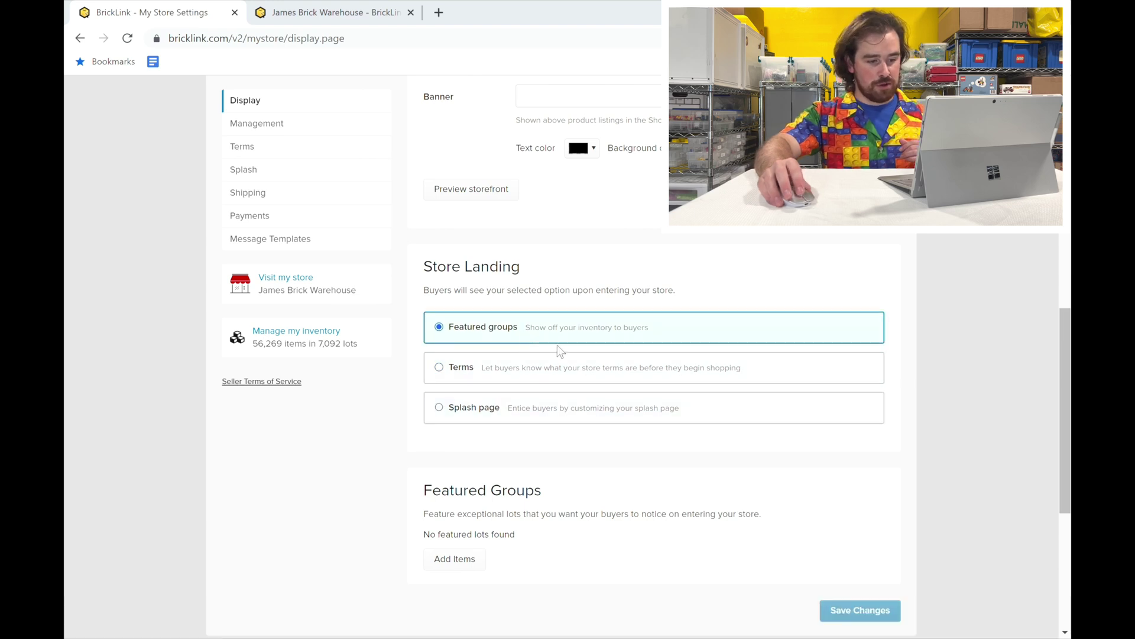
- Go to the store's Management settings showing store status and auto-close options
{"action": "scroll", "coordinate": [600, 522], "scroll_direction": "down", "scroll_amount": 1}
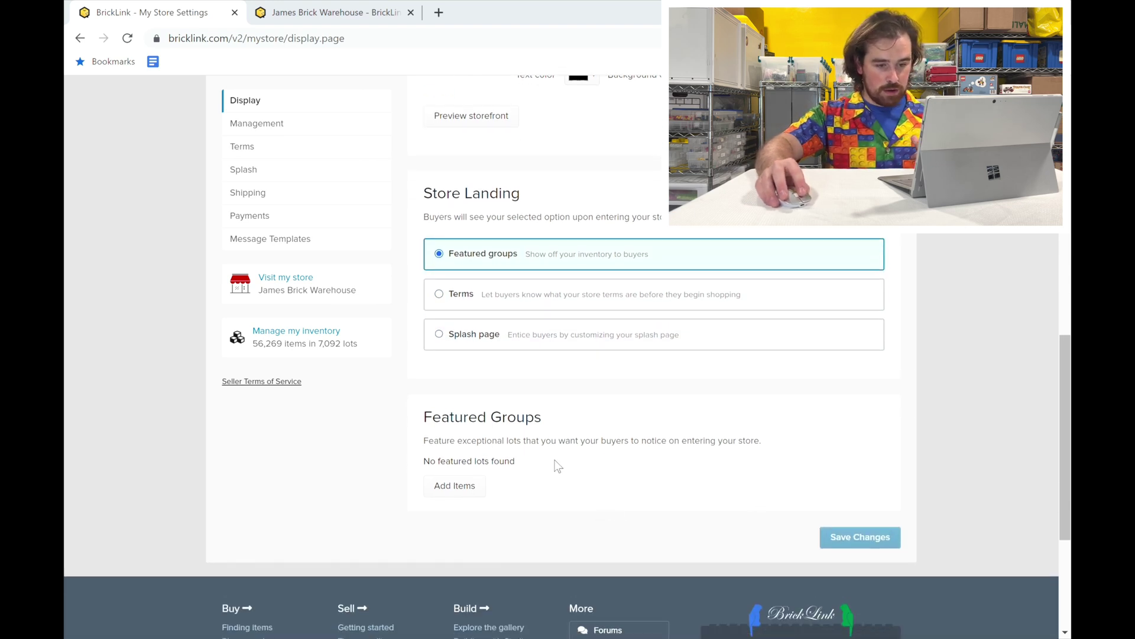
{"action": "scroll", "coordinate": [787, 427], "scroll_direction": "up", "scroll_amount": 3}
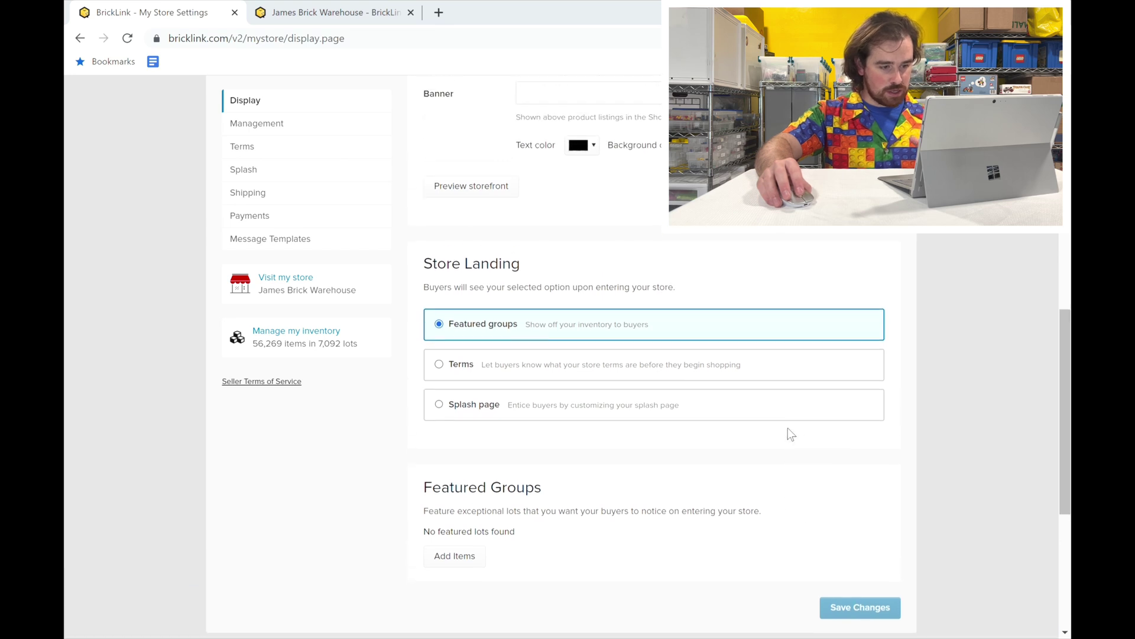
{"action": "scroll", "coordinate": [776, 431], "scroll_direction": "down", "scroll_amount": 1}
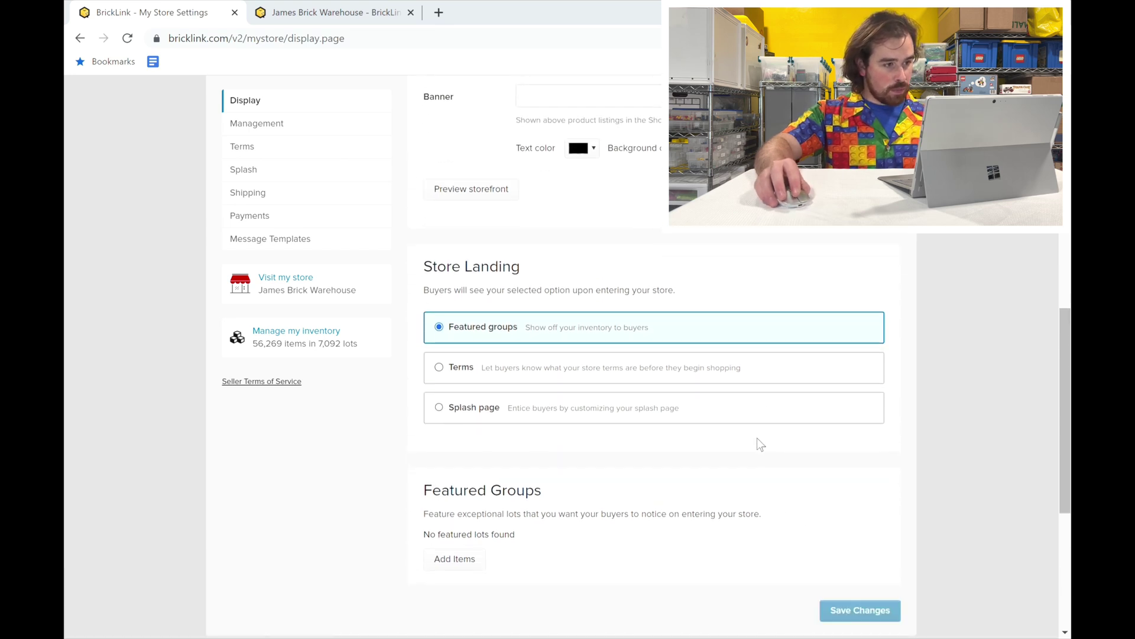
{"action": "scroll", "coordinate": [414, 308], "scroll_direction": "up", "scroll_amount": 2}
{"action": "left_click", "coordinate": [278, 126]}
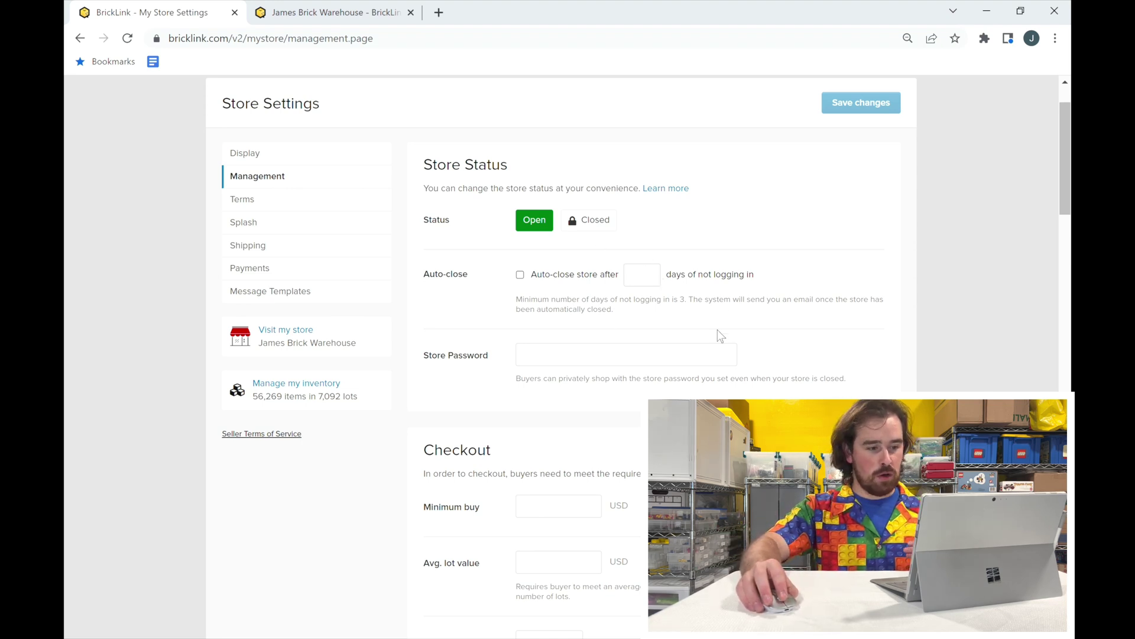
- Focus the blank Store Password field and scroll down to the Checkout requirements
{"action": "scroll", "coordinate": [668, 337], "scroll_direction": "down", "scroll_amount": 1}
{"action": "left_click", "coordinate": [562, 292]}
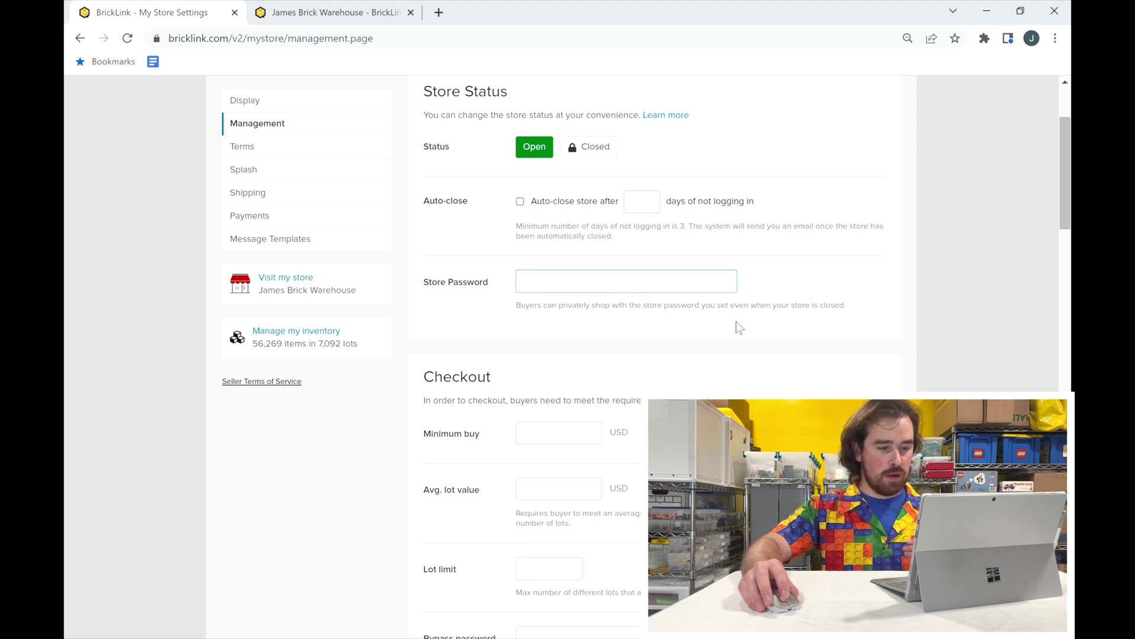
{"action": "scroll", "coordinate": [736, 321], "scroll_direction": "down", "scroll_amount": 2}
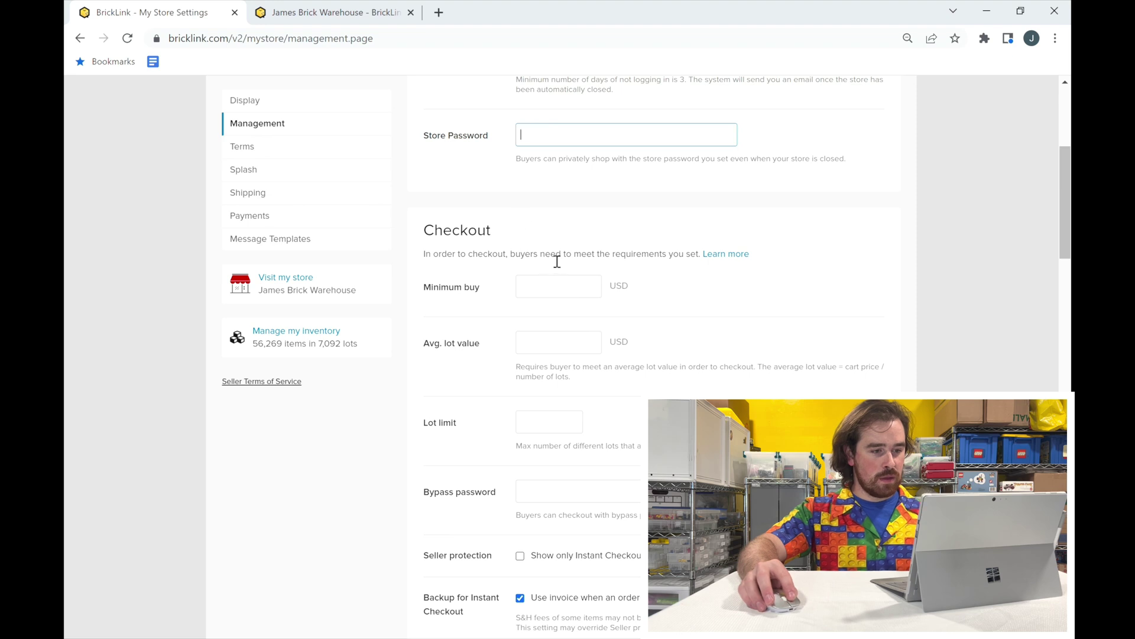
{"action": "scroll", "coordinate": [556, 261], "scroll_direction": "down", "scroll_amount": 1}
{"action": "left_click", "coordinate": [557, 222]}
{"action": "left_click", "coordinate": [569, 270]}
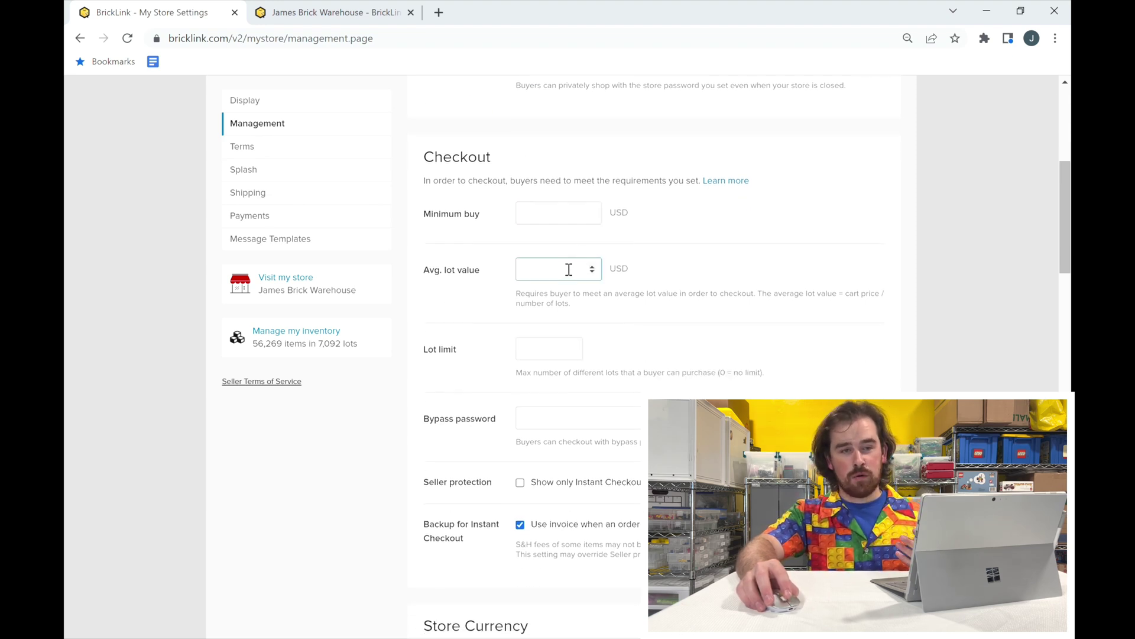
{"action": "left_click", "coordinate": [586, 225]}
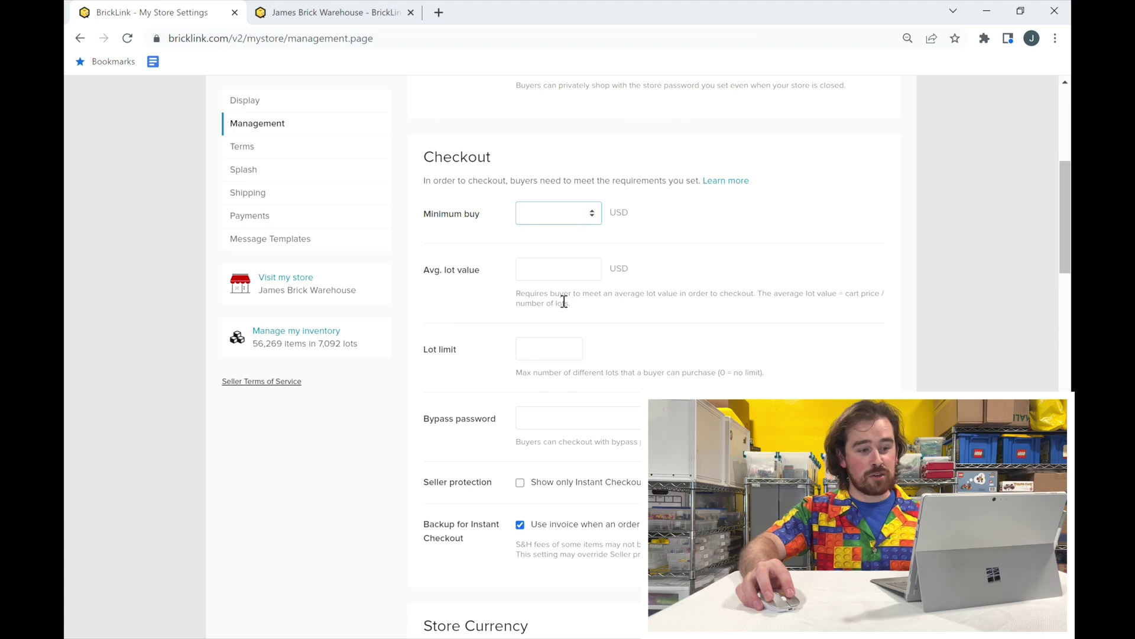
{"action": "left_click", "coordinate": [573, 274]}
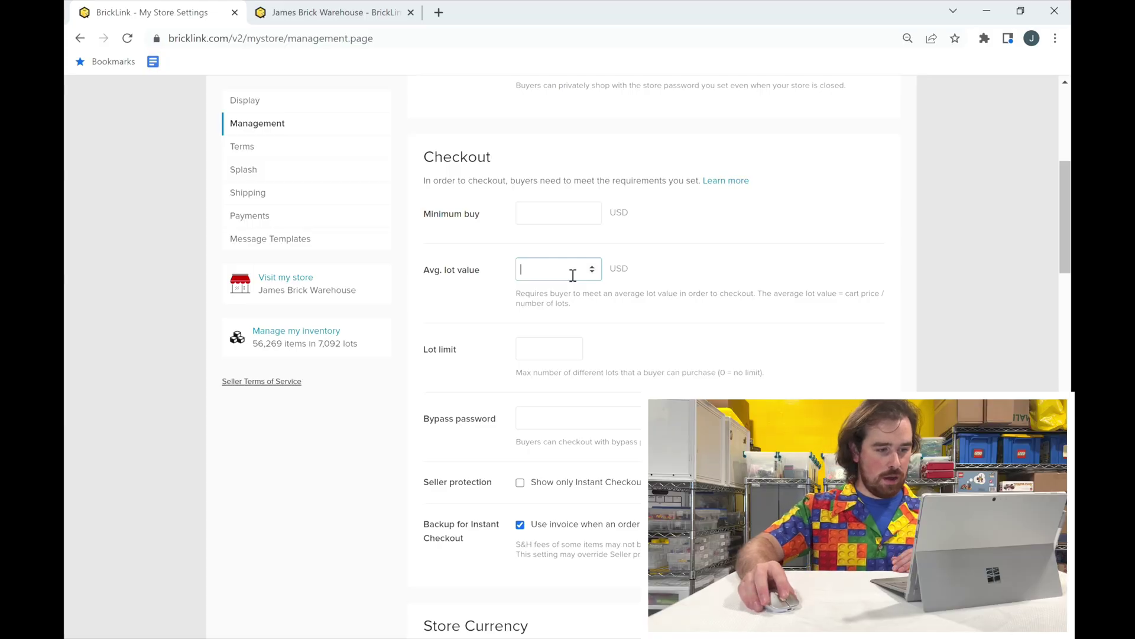
{"action": "scroll", "coordinate": [573, 276], "scroll_direction": "down", "scroll_amount": 1}
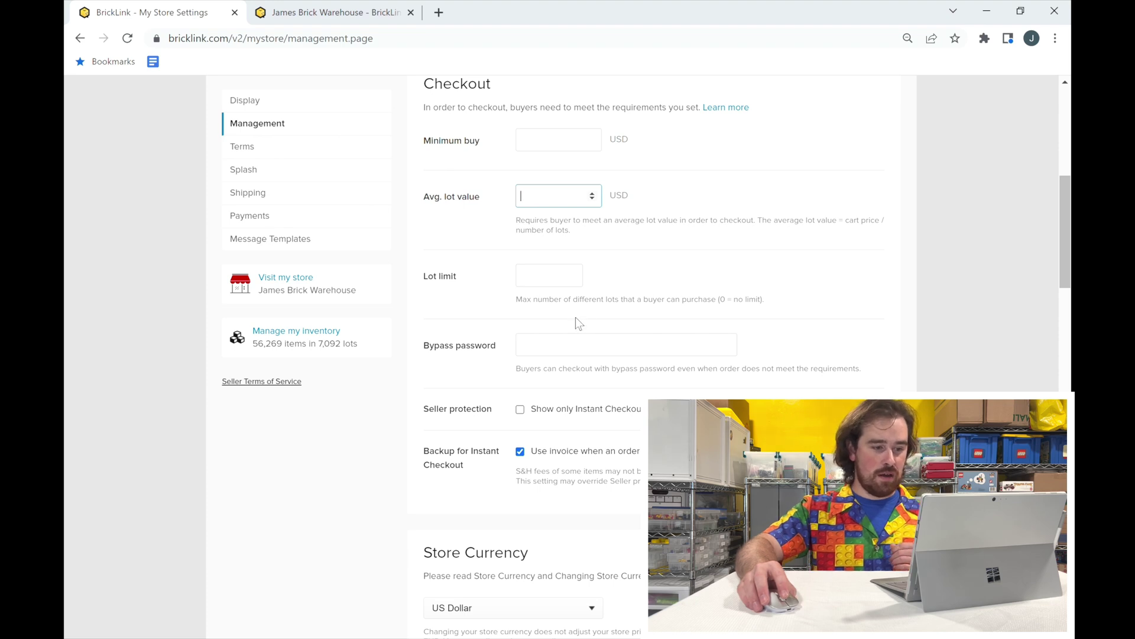
{"action": "scroll", "coordinate": [643, 294], "scroll_direction": "down", "scroll_amount": 1}
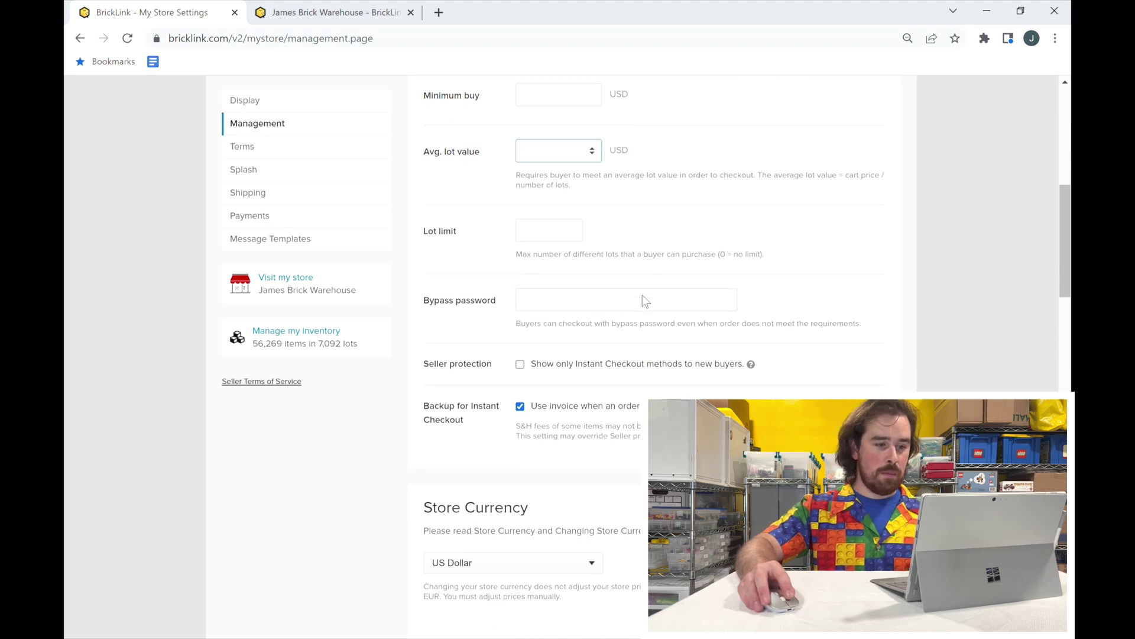
{"action": "scroll", "coordinate": [642, 295], "scroll_direction": "down", "scroll_amount": 1}
{"action": "left_click", "coordinate": [617, 279]}
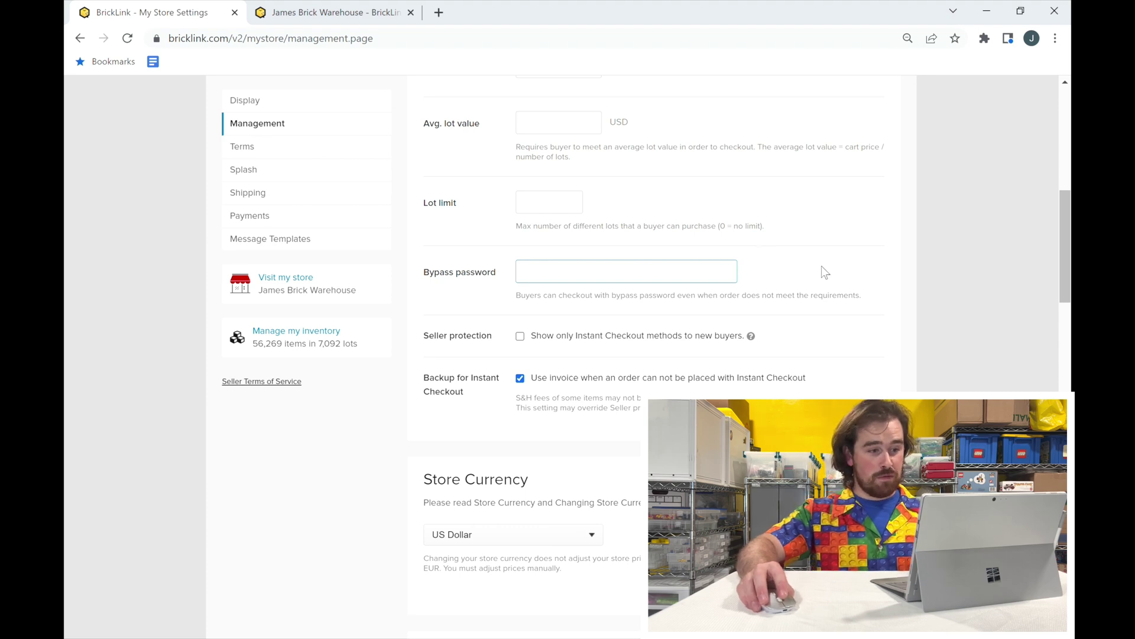
{"action": "scroll", "coordinate": [811, 265], "scroll_direction": "up", "scroll_amount": 3}
{"action": "left_click", "coordinate": [568, 215]}
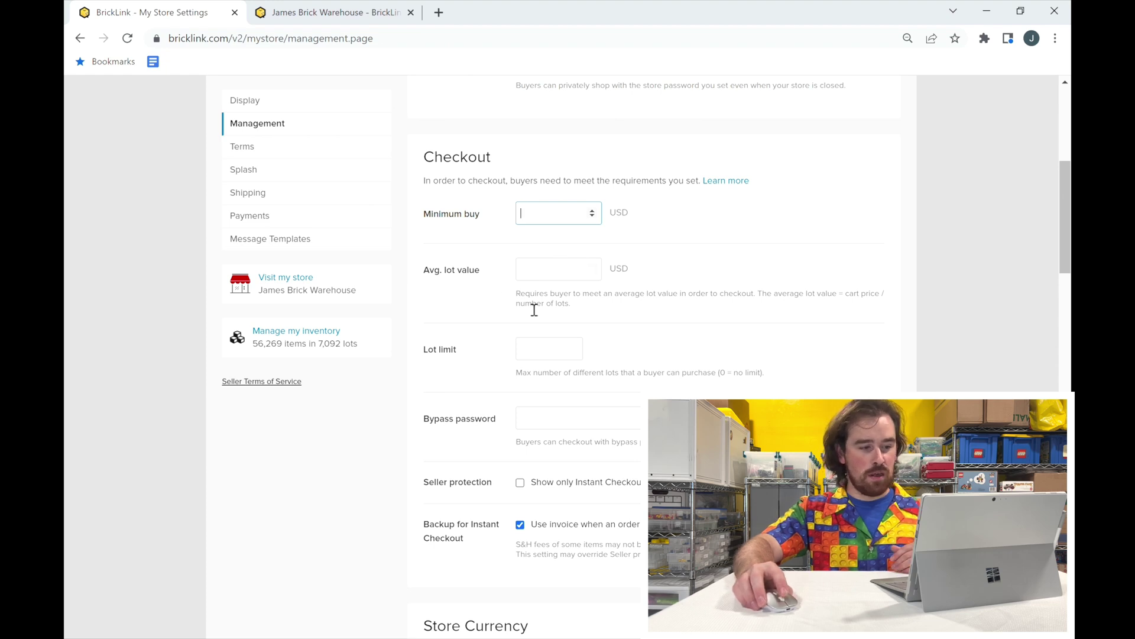
{"action": "scroll", "coordinate": [538, 309], "scroll_direction": "down", "scroll_amount": 2}
{"action": "left_click", "coordinate": [527, 273]}
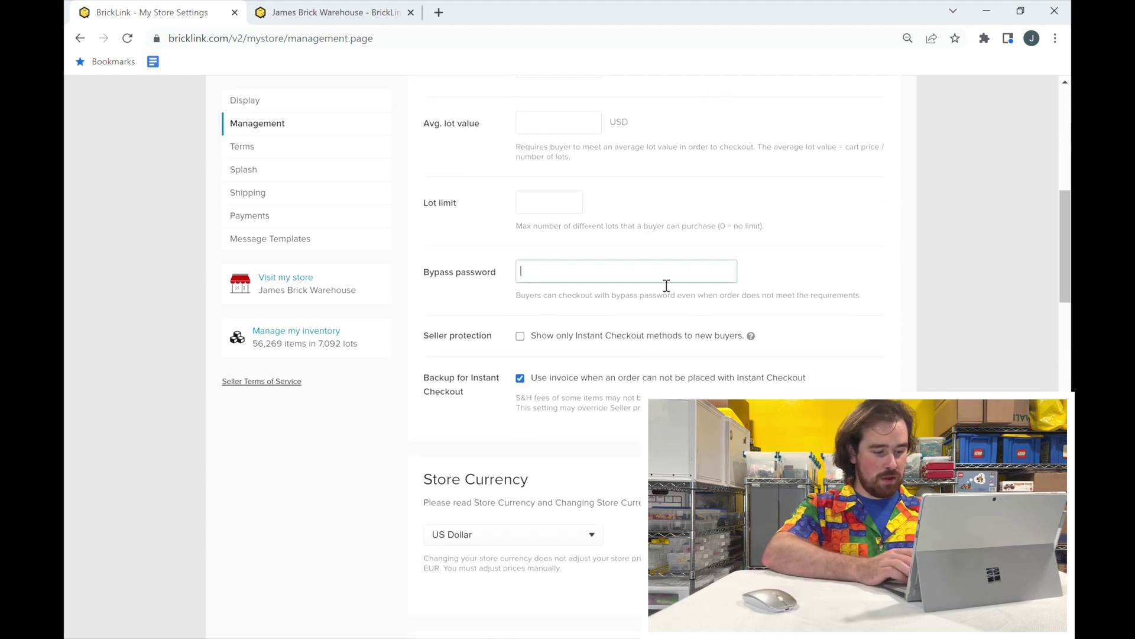
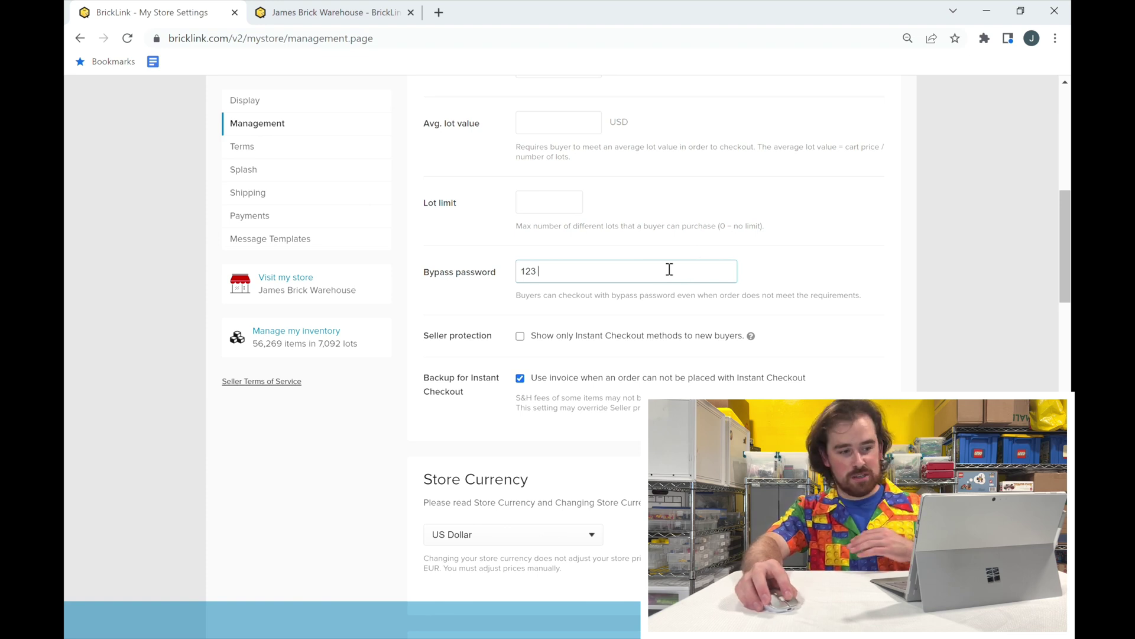
{"action": "scroll", "coordinate": [680, 248], "scroll_direction": "down", "scroll_amount": 2}
{"action": "mouse_move", "coordinate": [753, 193]}
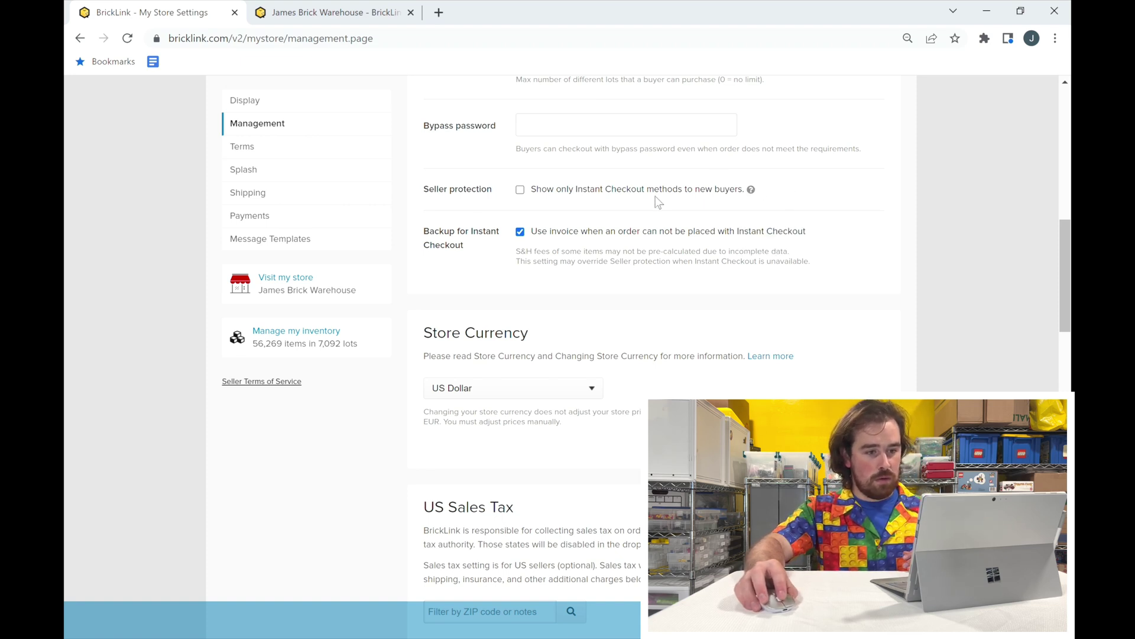
{"action": "scroll", "coordinate": [658, 203], "scroll_direction": "down", "scroll_amount": 2}
{"action": "scroll", "coordinate": [658, 202], "scroll_direction": "up", "scroll_amount": 2}
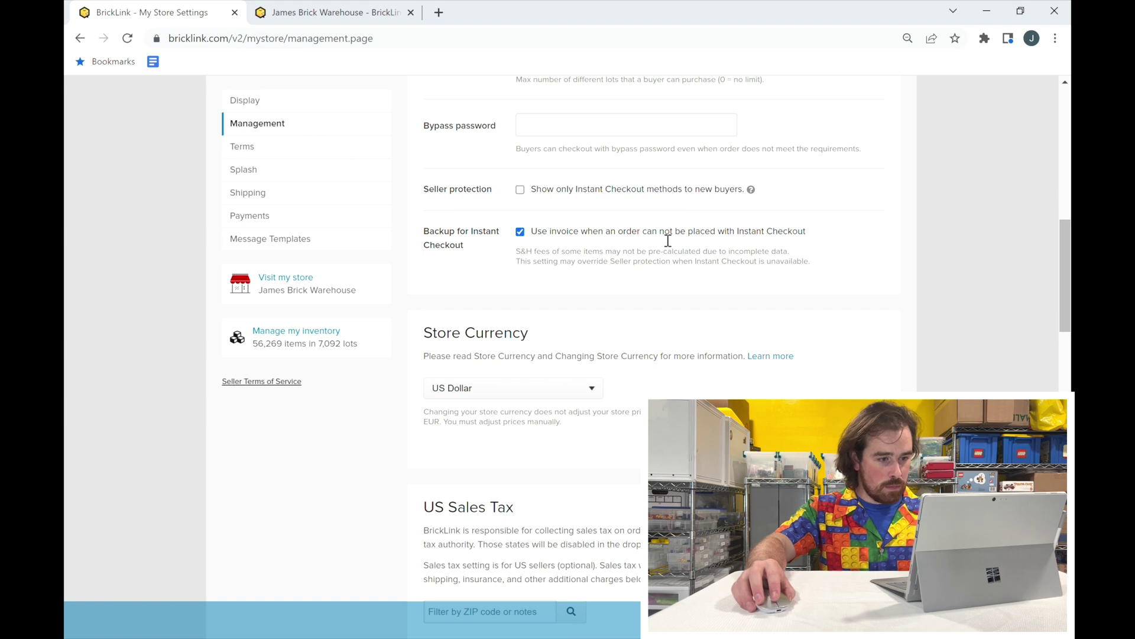
- Scroll past Store Currency and US Sales Tax to the Store / Inventory Options section
{"action": "scroll", "coordinate": [603, 299], "scroll_direction": "down", "scroll_amount": 1}
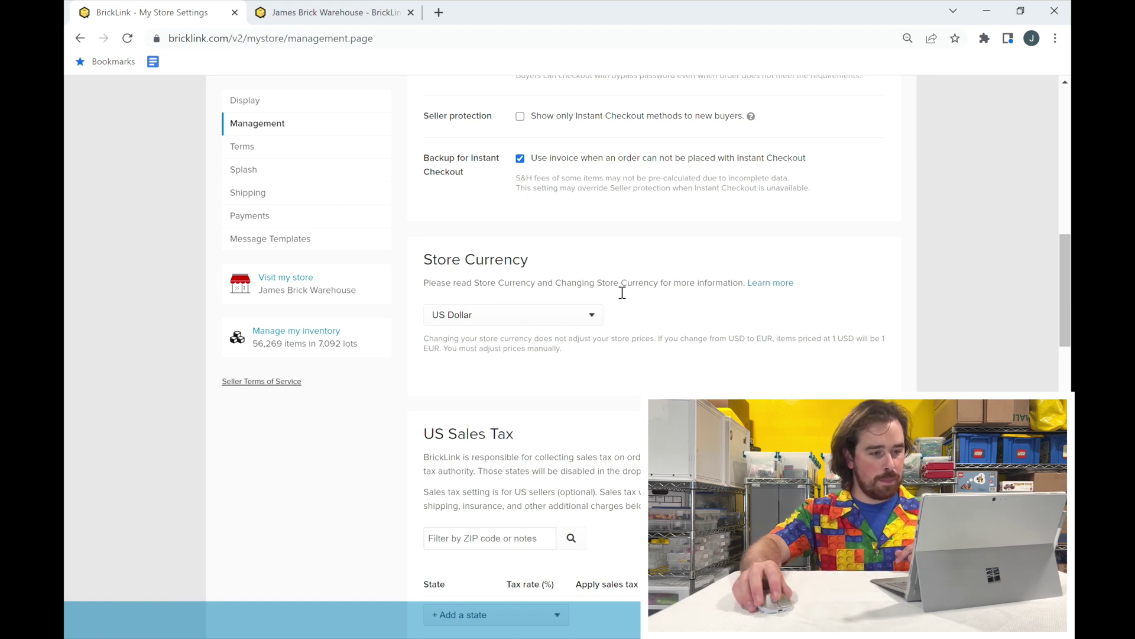
{"action": "scroll", "coordinate": [626, 261], "scroll_direction": "down", "scroll_amount": 4}
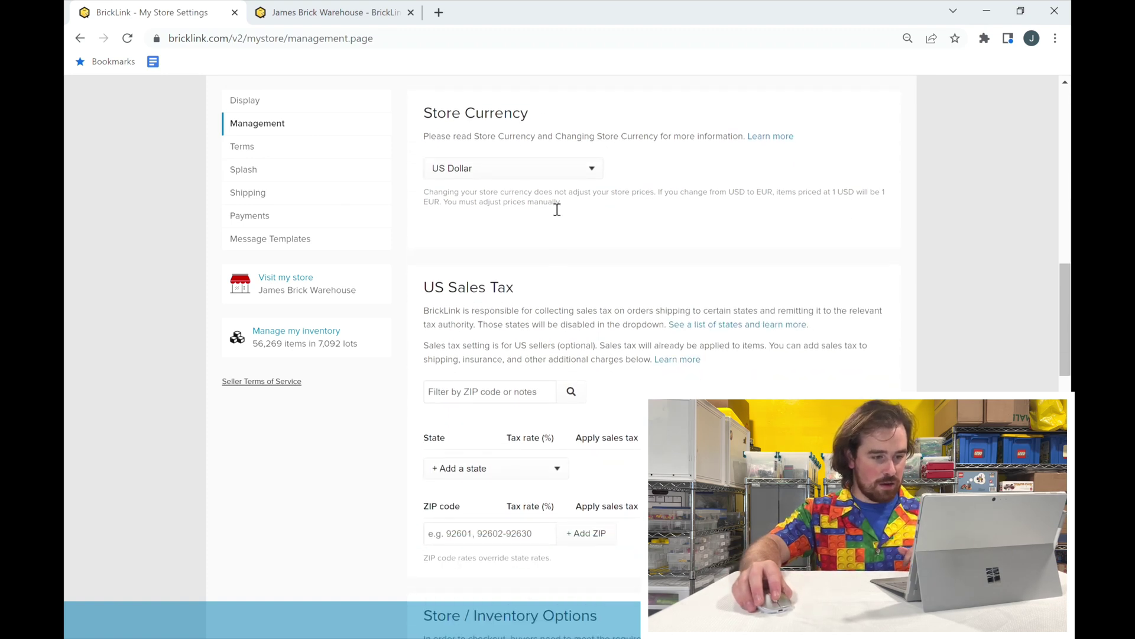
{"action": "scroll", "coordinate": [605, 282], "scroll_direction": "down", "scroll_amount": 1}
{"action": "scroll", "coordinate": [620, 271], "scroll_direction": "down", "scroll_amount": 1}
{"action": "scroll", "coordinate": [652, 239], "scroll_direction": "up", "scroll_amount": 2}
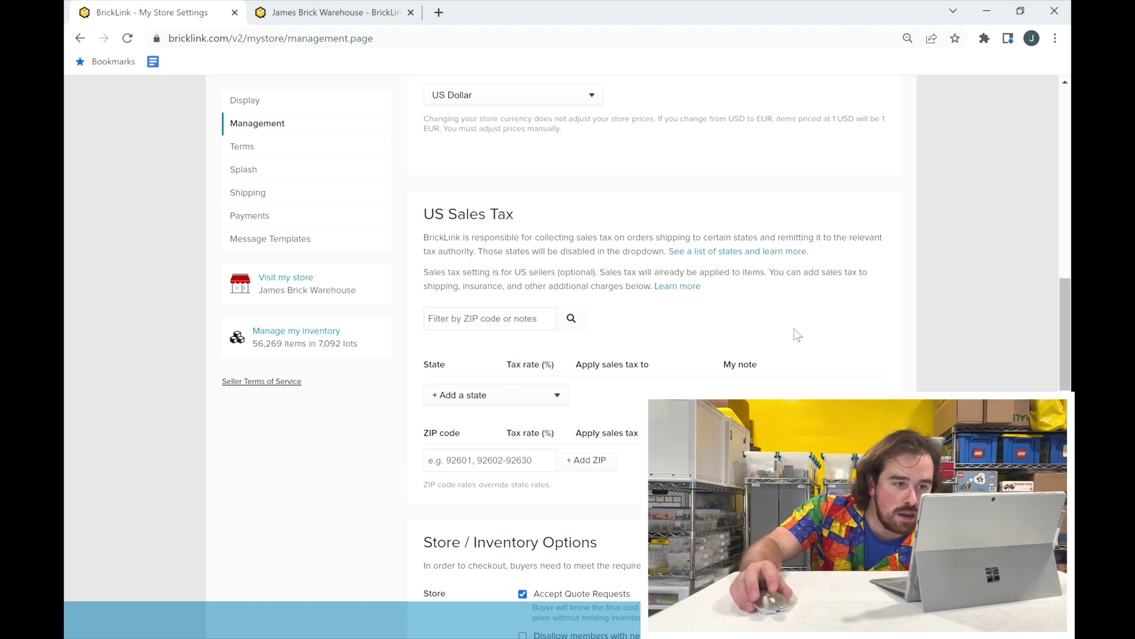
{"action": "scroll", "coordinate": [763, 313], "scroll_direction": "down", "scroll_amount": 1}
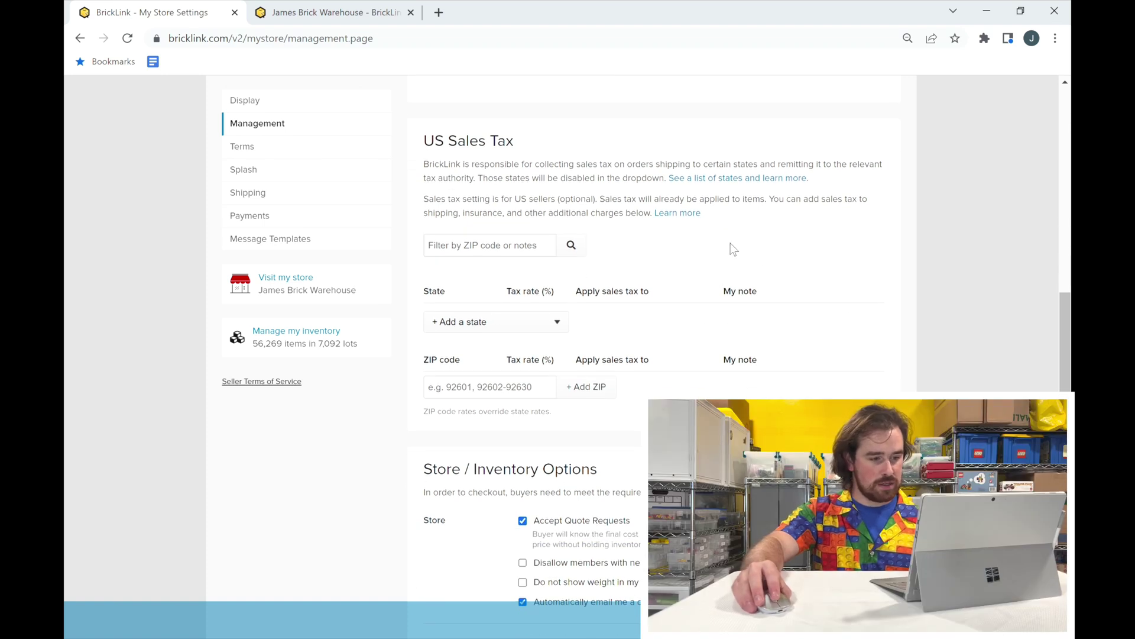
{"action": "scroll", "coordinate": [695, 231], "scroll_direction": "down", "scroll_amount": 1}
{"action": "scroll", "coordinate": [692, 228], "scroll_direction": "up", "scroll_amount": 1}
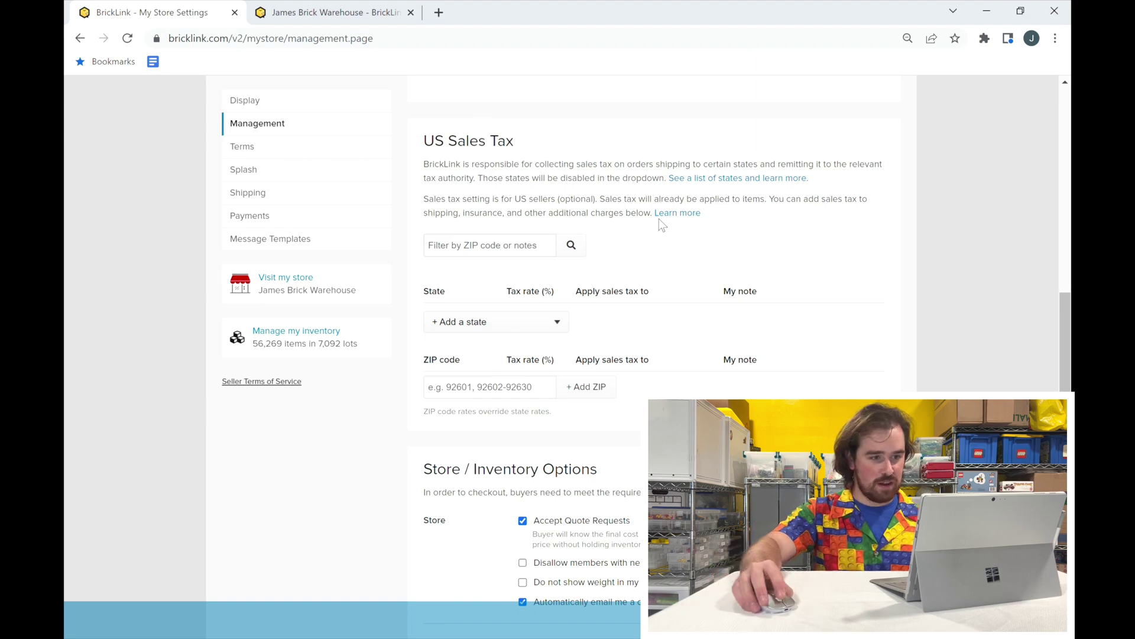
{"action": "scroll", "coordinate": [749, 169], "scroll_direction": "down", "scroll_amount": 6}
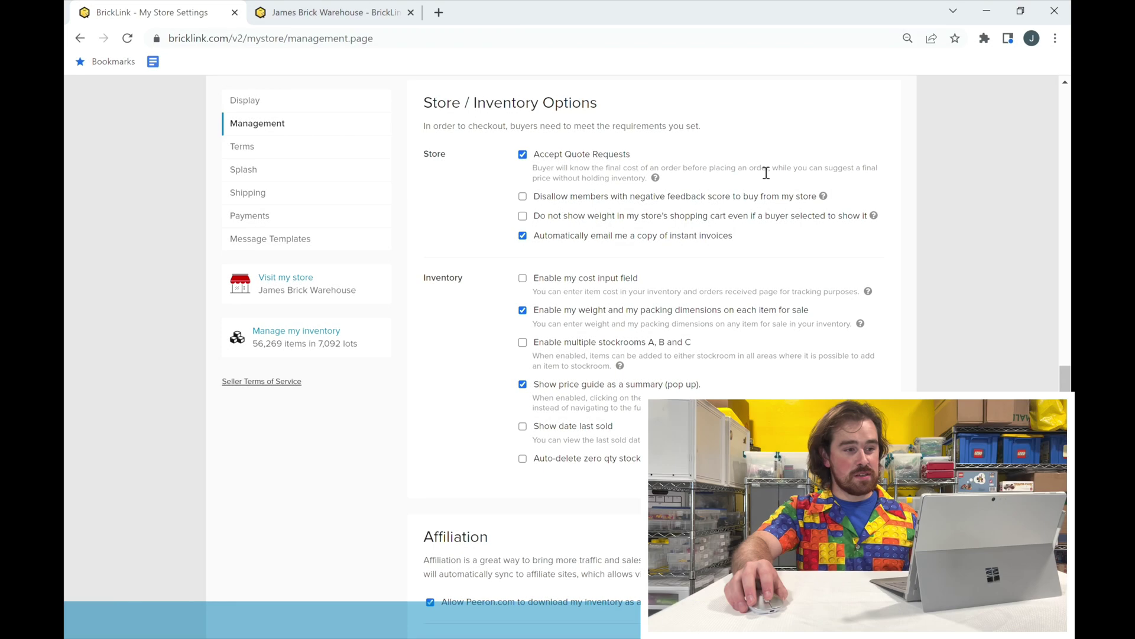
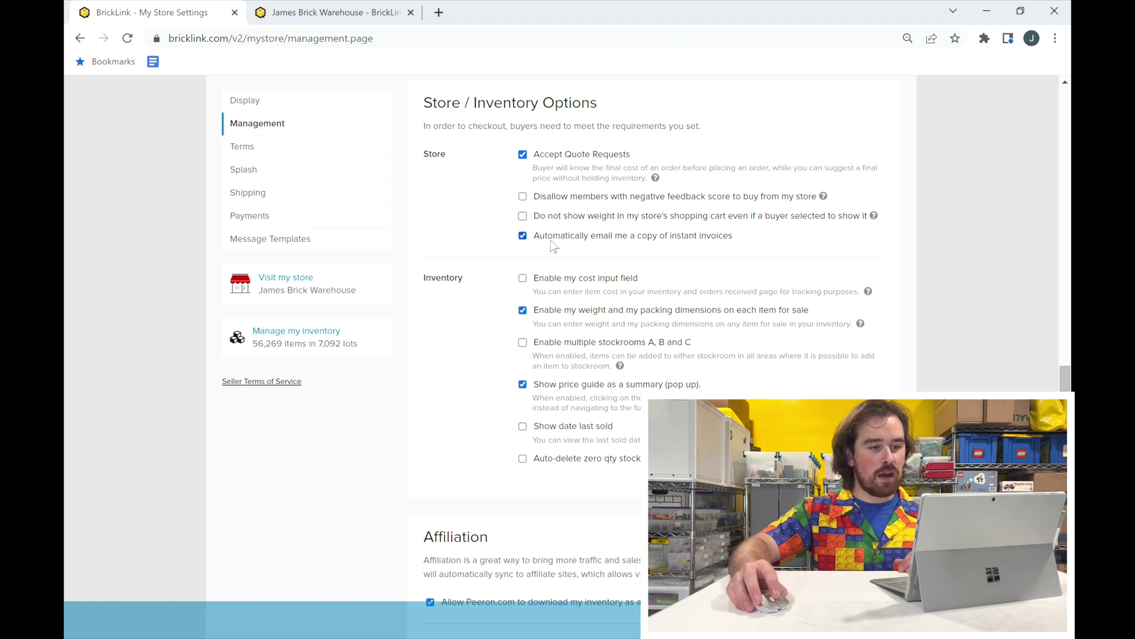
{"action": "scroll", "coordinate": [501, 162], "scroll_direction": "down", "scroll_amount": 1}
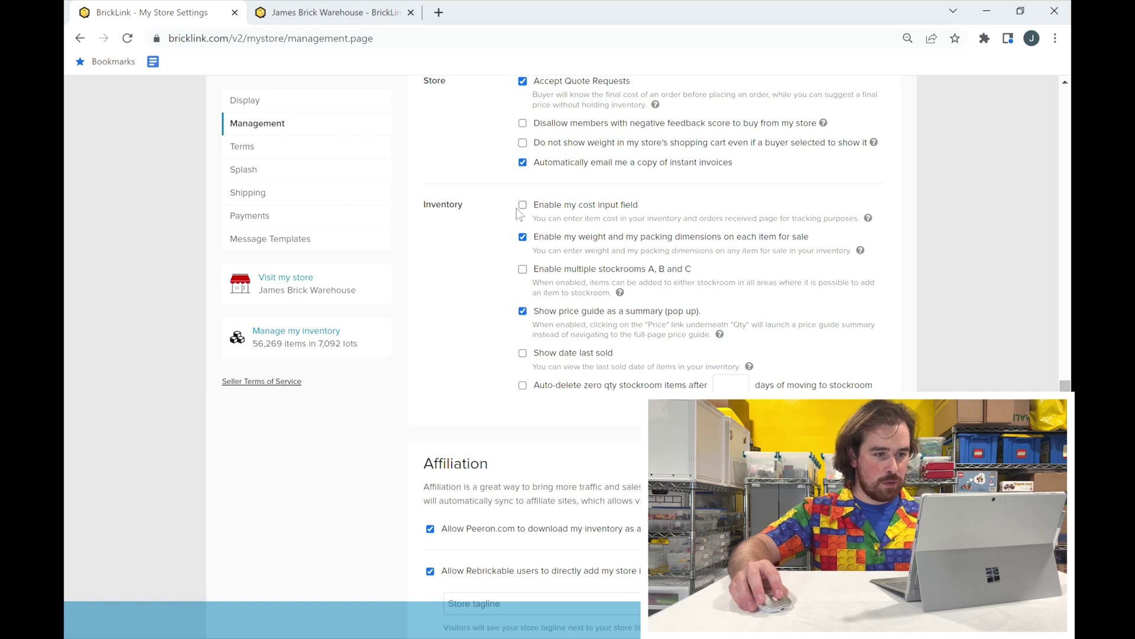
{"action": "scroll", "coordinate": [547, 184], "scroll_direction": "down", "scroll_amount": 1}
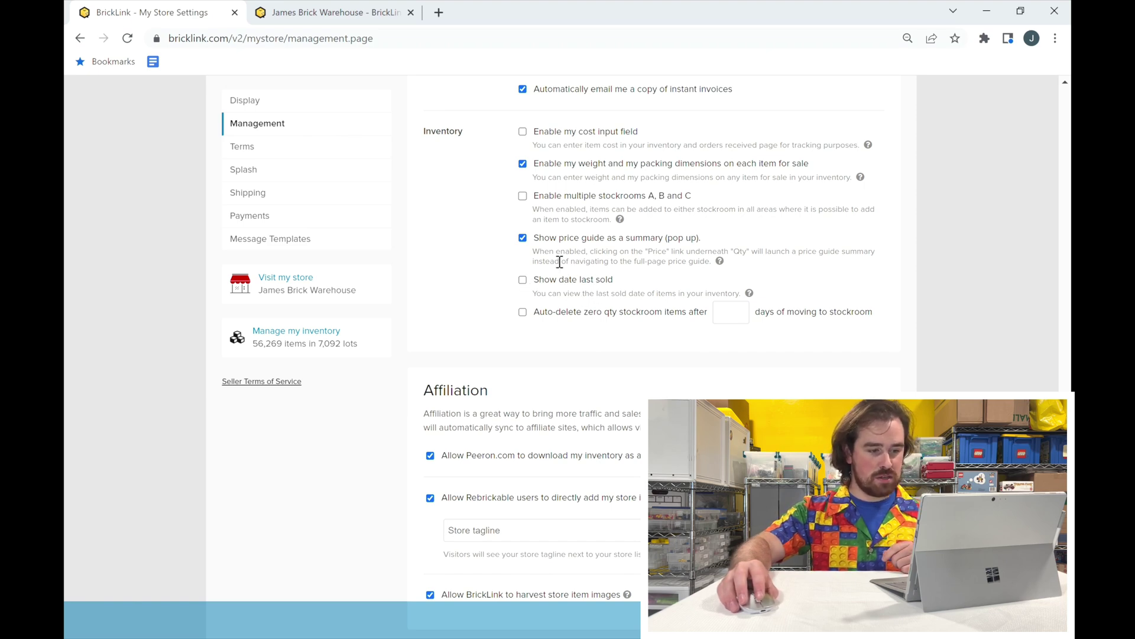
{"action": "scroll", "coordinate": [585, 302], "scroll_direction": "down", "scroll_amount": 1}
{"action": "scroll", "coordinate": [591, 303], "scroll_direction": "down", "scroll_amount": 3}
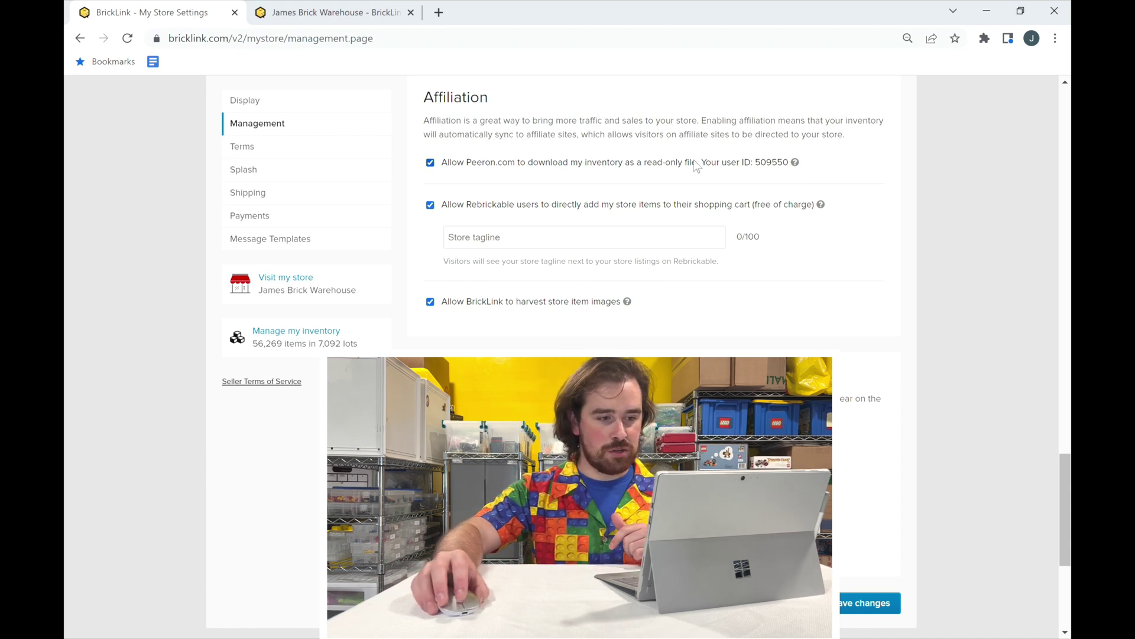
- Scroll through the store Management settings page to reach the Terms and Conditions settings
{"action": "scroll", "coordinate": [651, 151], "scroll_direction": "down", "scroll_amount": 1}
{"action": "scroll", "coordinate": [740, 195], "scroll_direction": "up", "scroll_amount": 1}
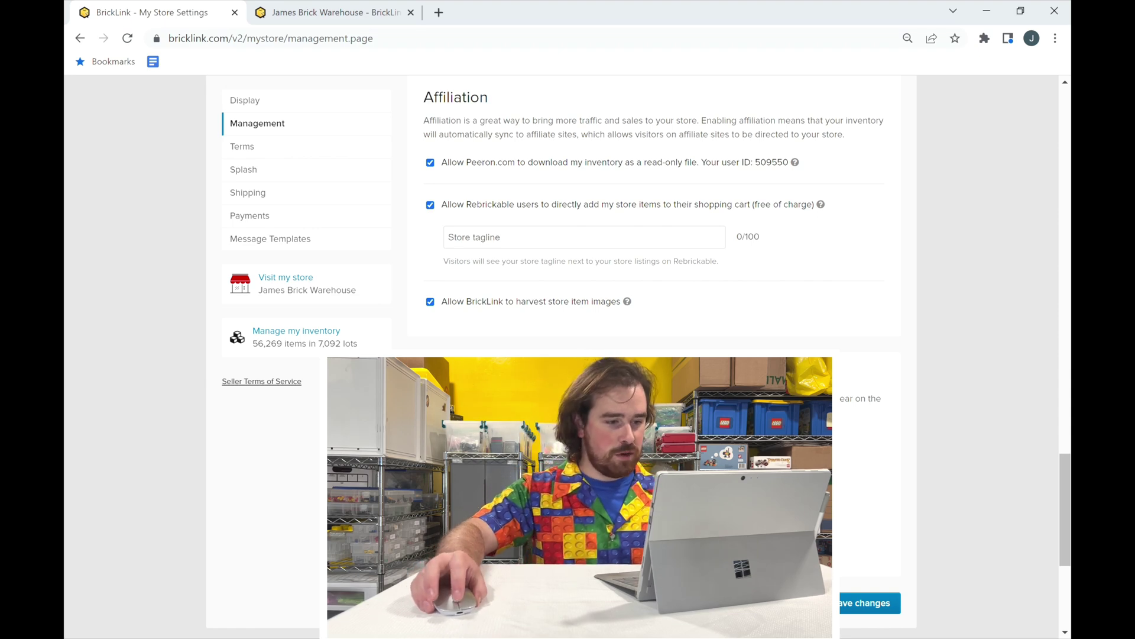
{"action": "scroll", "coordinate": [654, 236], "scroll_direction": "up", "scroll_amount": 3}
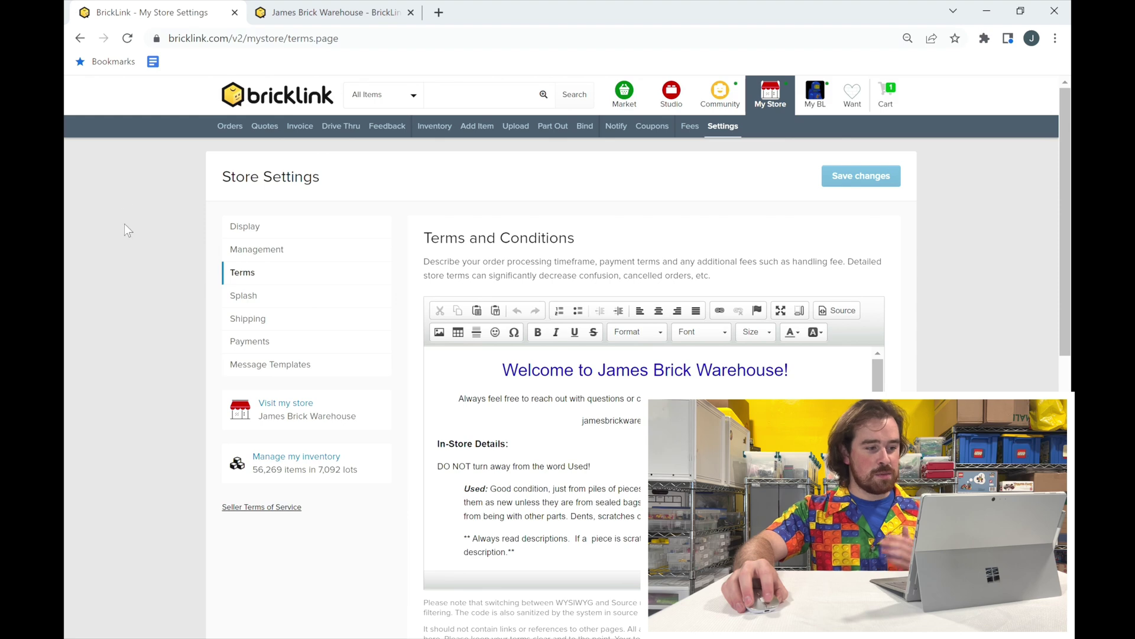
- Check the disabled Splash settings and the store's public shop page with 7,092 lots
{"action": "left_click", "coordinate": [246, 296]}
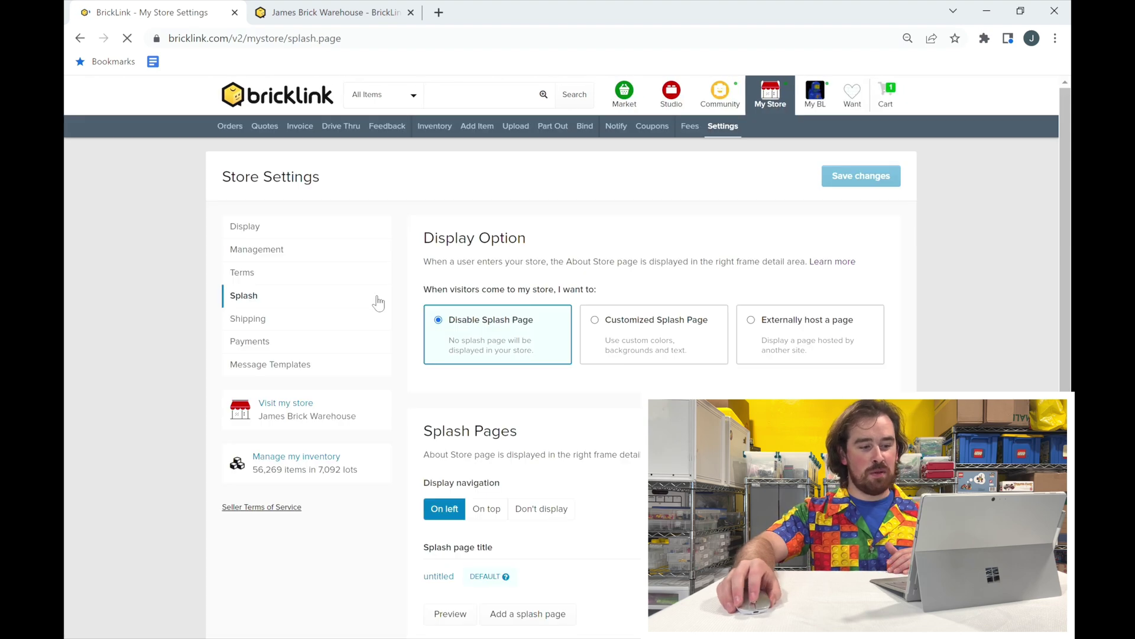
{"action": "scroll", "coordinate": [505, 319], "scroll_direction": "down", "scroll_amount": 3}
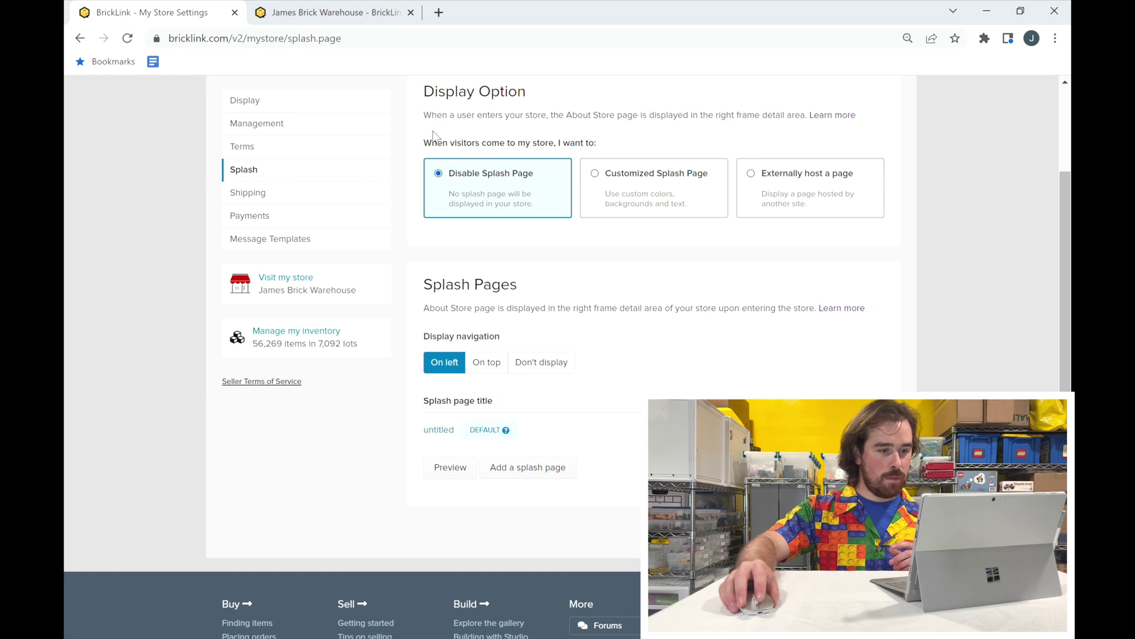
{"action": "left_click", "coordinate": [402, 7]}
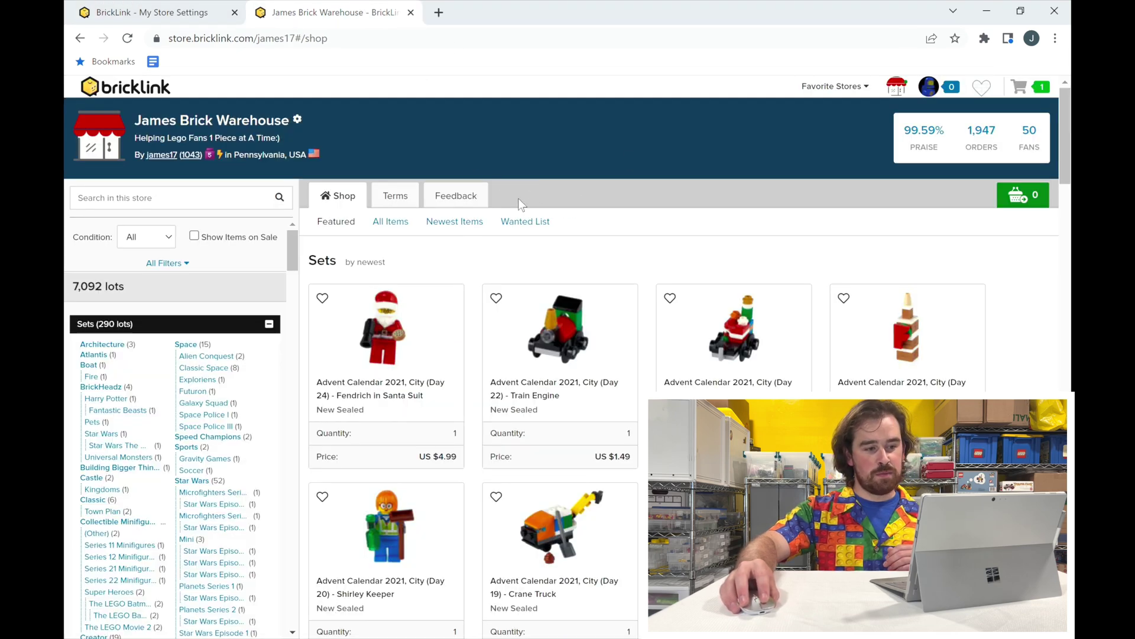
{"action": "left_click", "coordinate": [125, 12]}
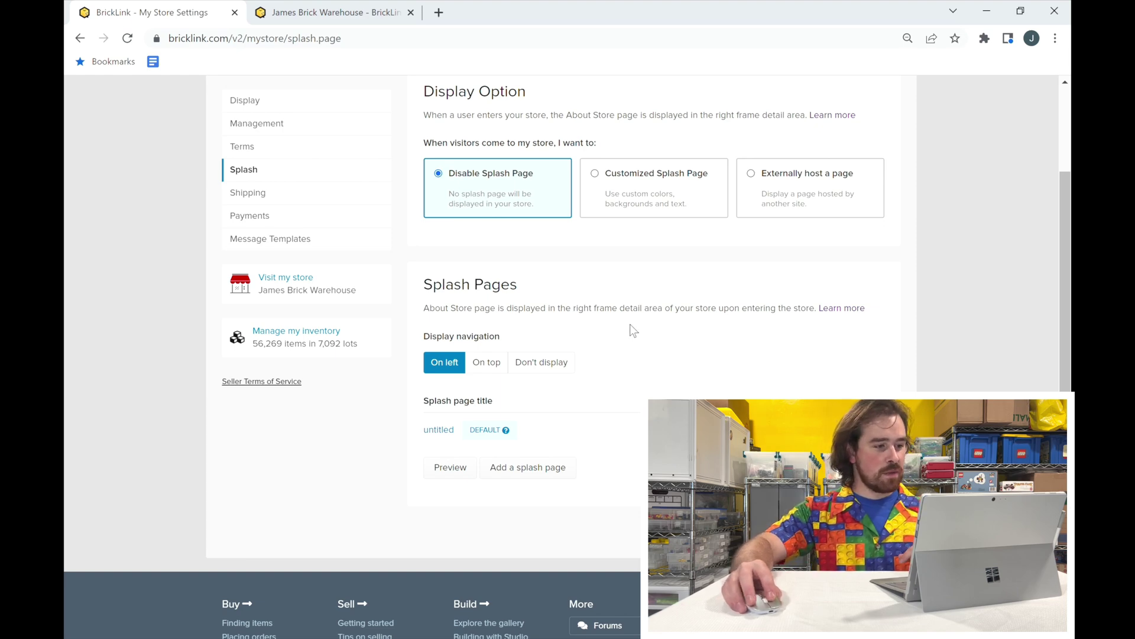
- Review the Shipping Methods table, then view Accepted Payments with PayPal and Stripe
{"action": "left_click", "coordinate": [262, 196]}
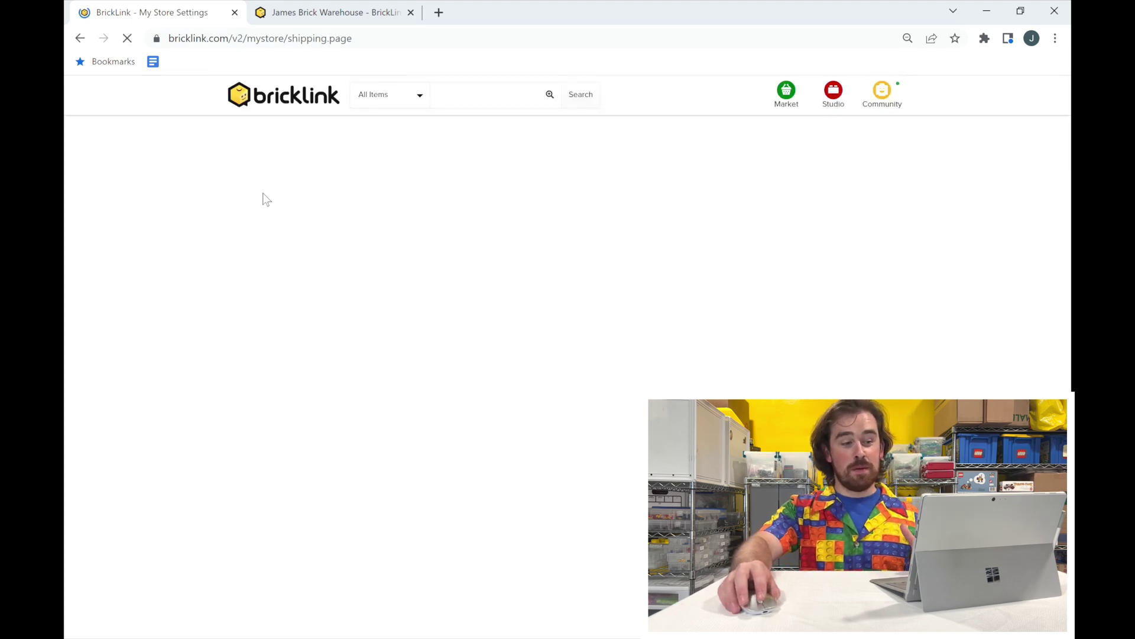
{"action": "scroll", "coordinate": [712, 309], "scroll_direction": "down", "scroll_amount": 5}
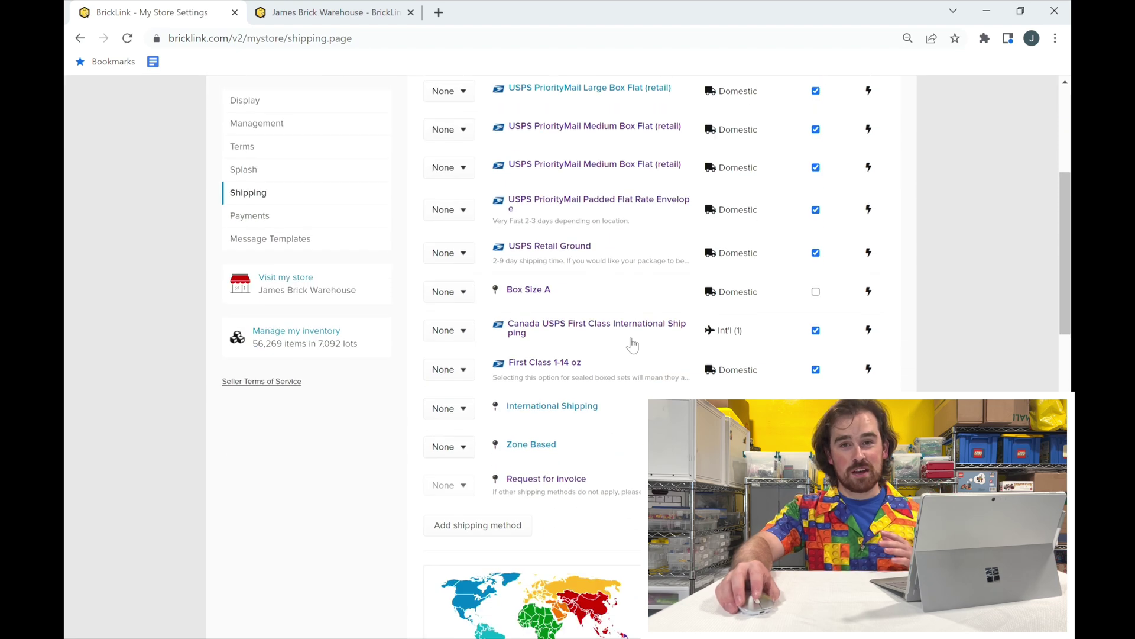
{"action": "scroll", "coordinate": [632, 346], "scroll_direction": "up", "scroll_amount": 2}
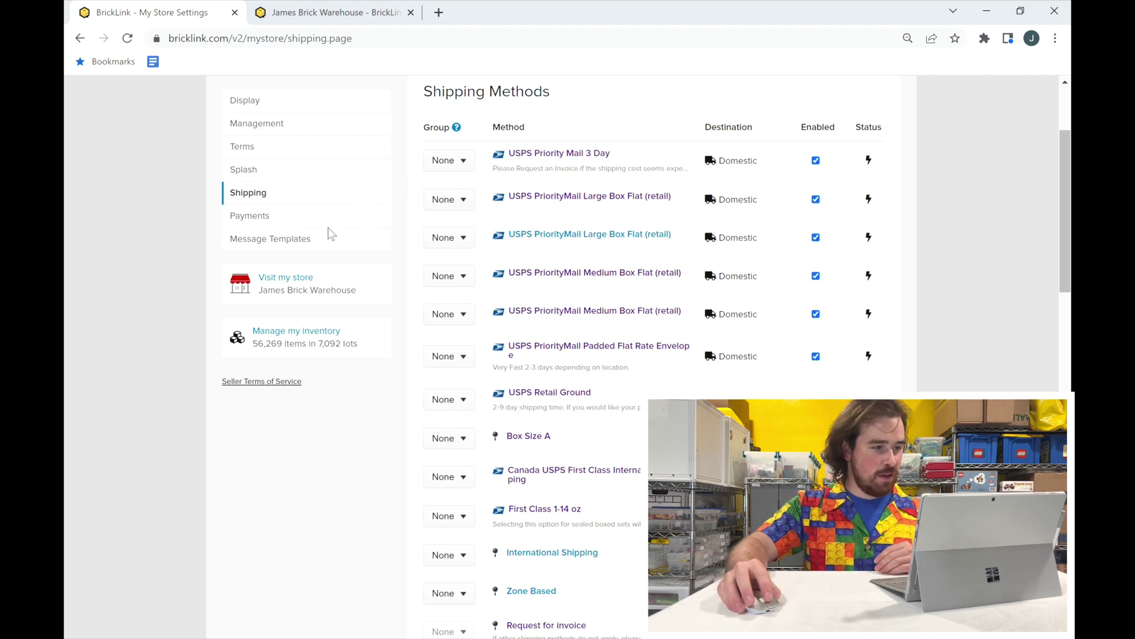
{"action": "left_click", "coordinate": [310, 223]}
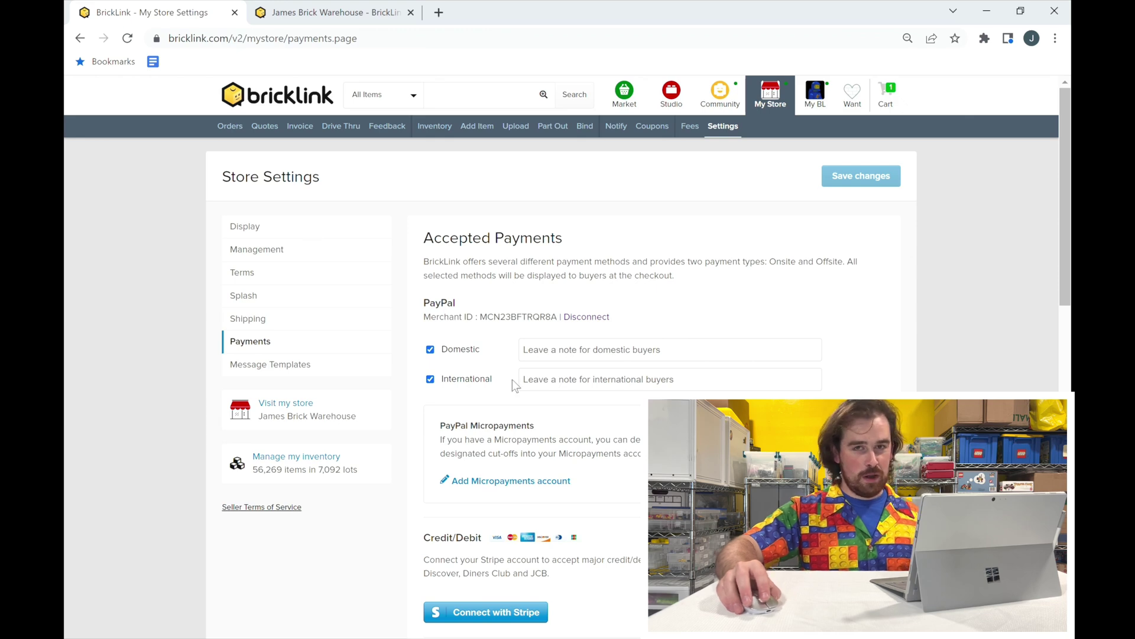
- Scroll the Payments page and view Message Templates, where only Order Invoice is Custom
{"action": "scroll", "coordinate": [591, 250], "scroll_direction": "down", "scroll_amount": 3}
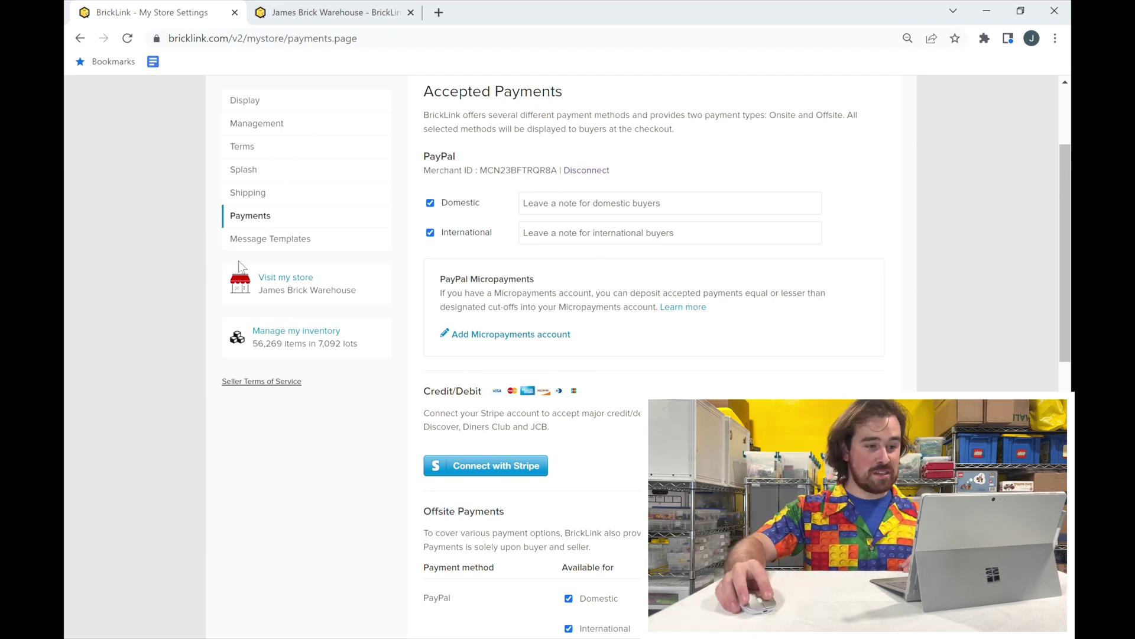
{"action": "left_click", "coordinate": [267, 240]}
{"action": "scroll", "coordinate": [690, 274], "scroll_direction": "down", "scroll_amount": 1}
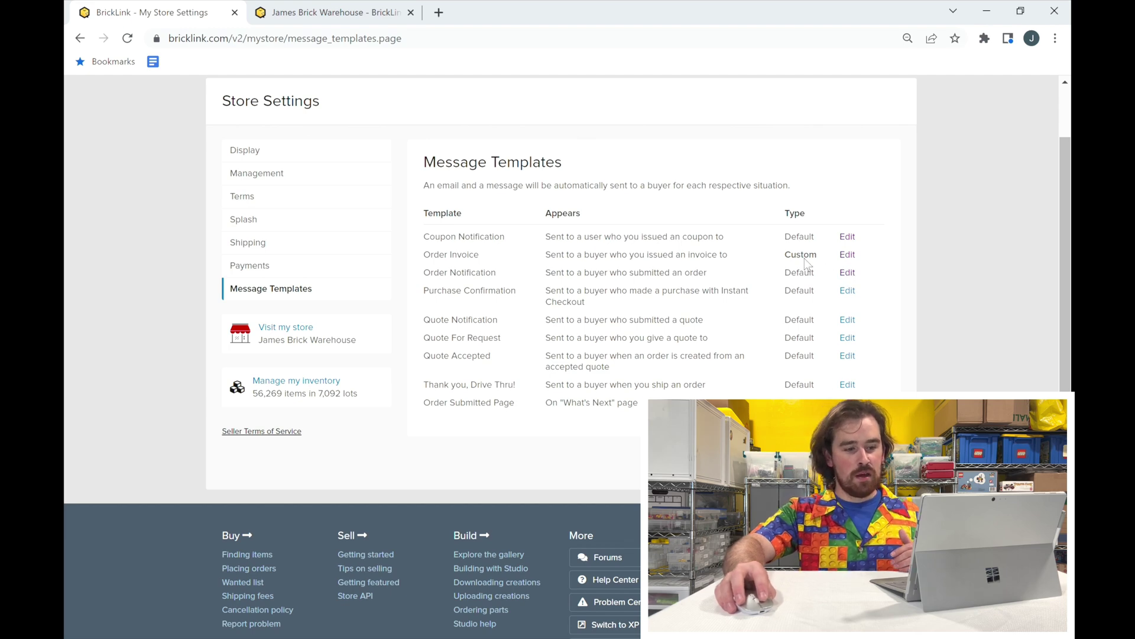
{"action": "left_click", "coordinate": [851, 258]}
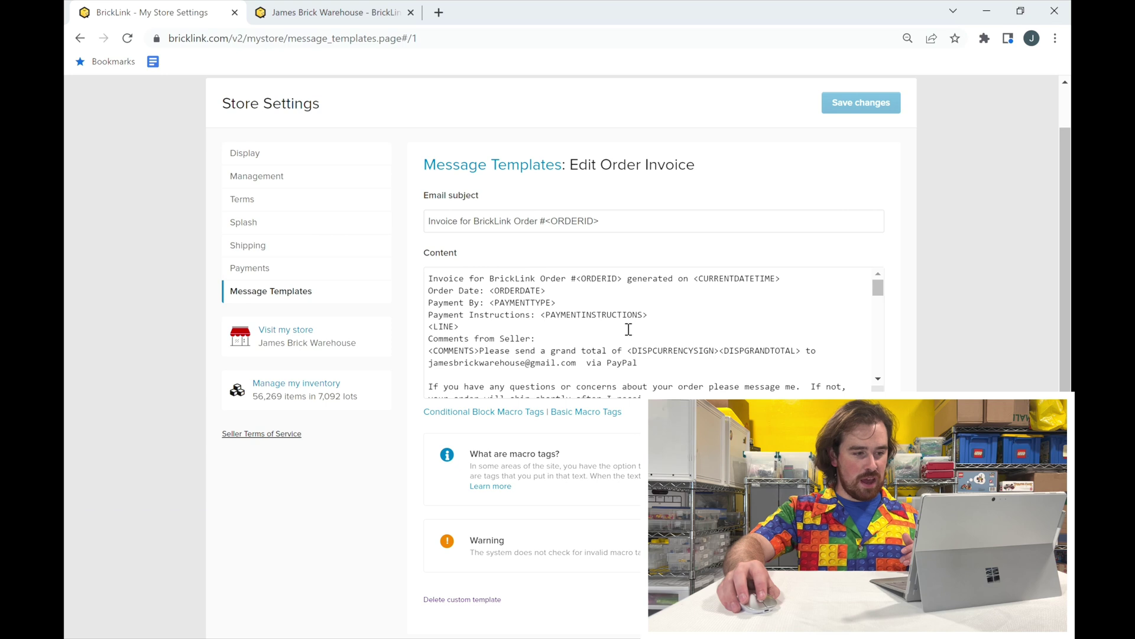
{"action": "scroll", "coordinate": [629, 324], "scroll_direction": "down", "scroll_amount": 2}
{"action": "scroll", "coordinate": [513, 302], "scroll_direction": "up", "scroll_amount": 2}
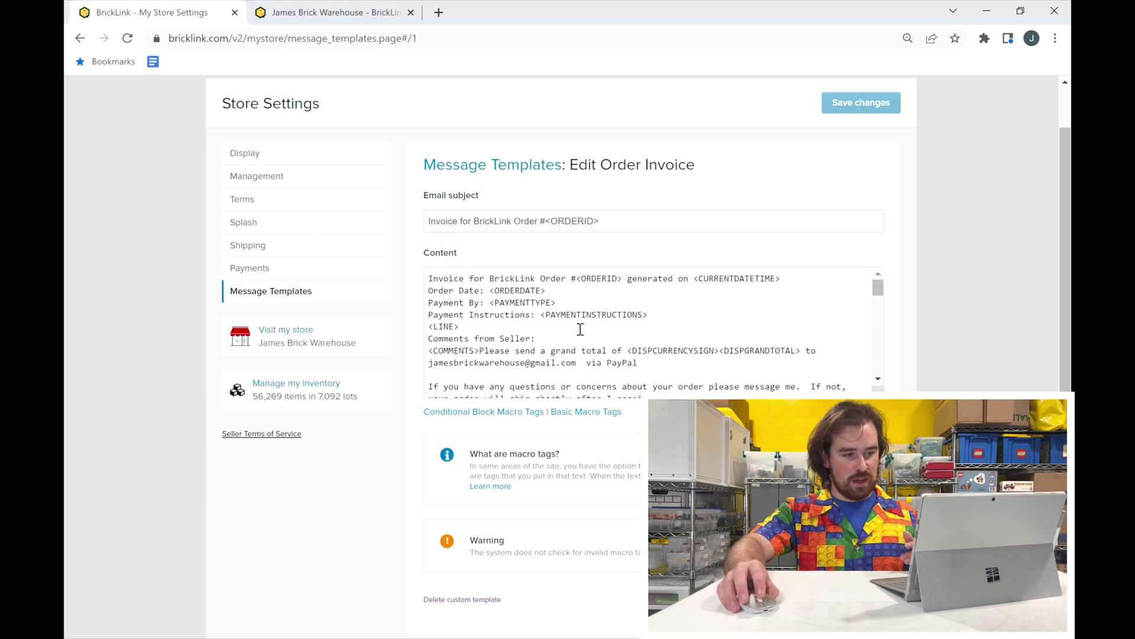
{"action": "scroll", "coordinate": [578, 327], "scroll_direction": "down", "scroll_amount": 3}
{"action": "scroll", "coordinate": [568, 329], "scroll_direction": "up", "scroll_amount": 1}
{"action": "scroll", "coordinate": [549, 338], "scroll_direction": "up", "scroll_amount": 4}
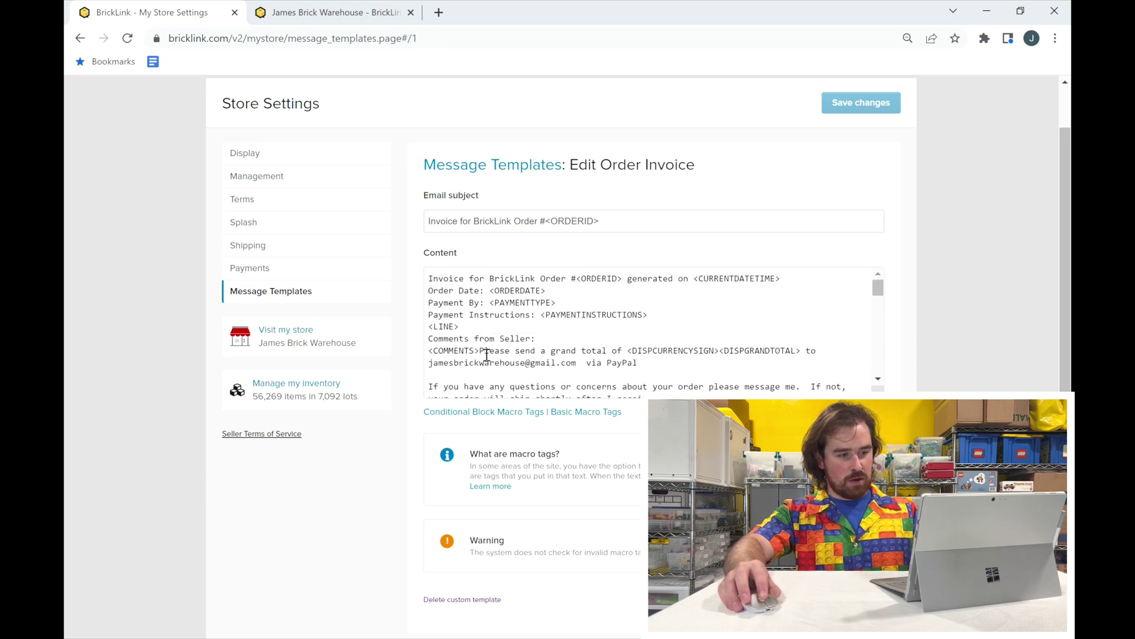
{"action": "left_click", "coordinate": [480, 352]}
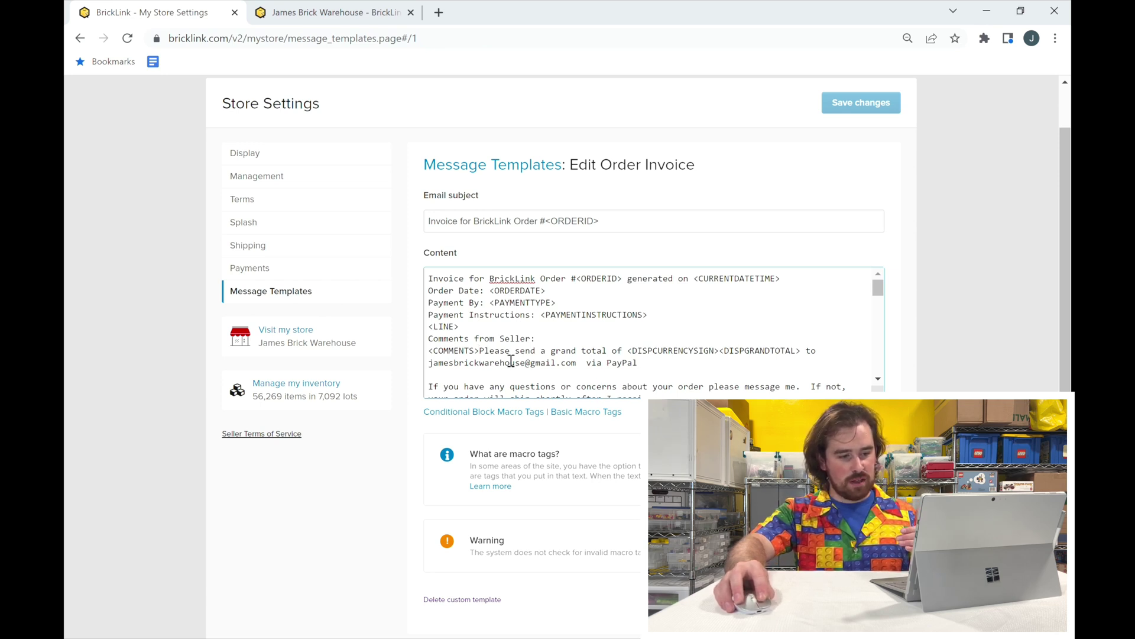
{"action": "scroll", "coordinate": [597, 382], "scroll_direction": "down", "scroll_amount": 2}
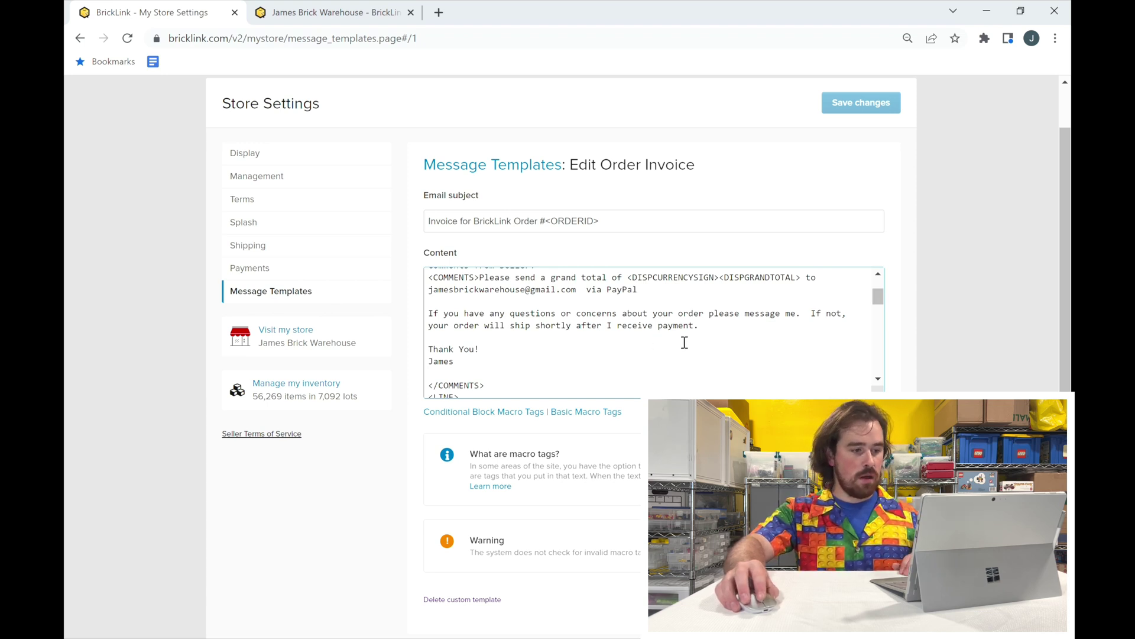
{"action": "scroll", "coordinate": [532, 319], "scroll_direction": "down", "scroll_amount": 2}
{"action": "scroll", "coordinate": [572, 332], "scroll_direction": "down", "scroll_amount": 2}
{"action": "scroll", "coordinate": [516, 351], "scroll_direction": "up", "scroll_amount": 4}
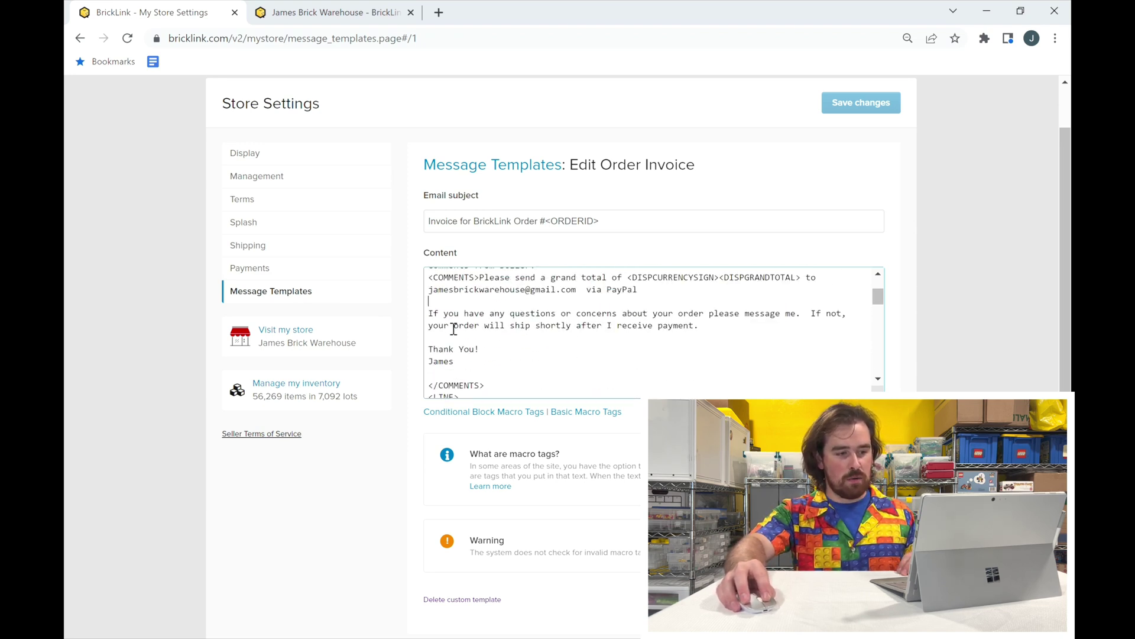
{"action": "left_click", "coordinate": [561, 318], "text": "shift"}
{"action": "left_click", "coordinate": [529, 341]}
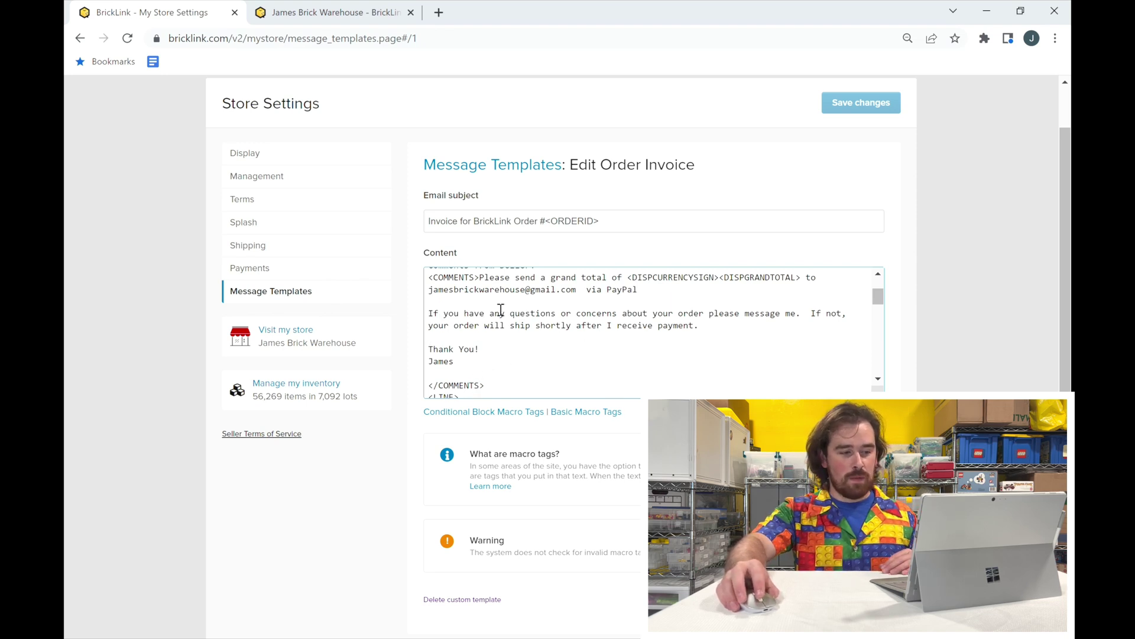
{"action": "scroll", "coordinate": [506, 318], "scroll_direction": "down", "scroll_amount": 1}
{"action": "scroll", "coordinate": [506, 320], "scroll_direction": "up", "scroll_amount": 1}
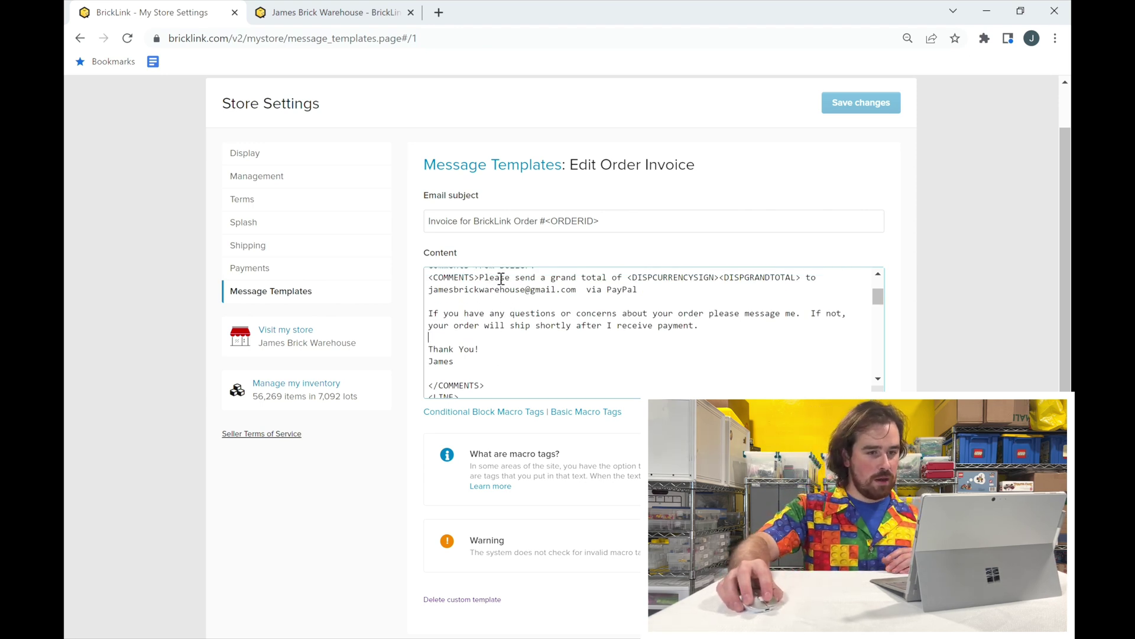
{"action": "left_click", "coordinate": [338, 302]}
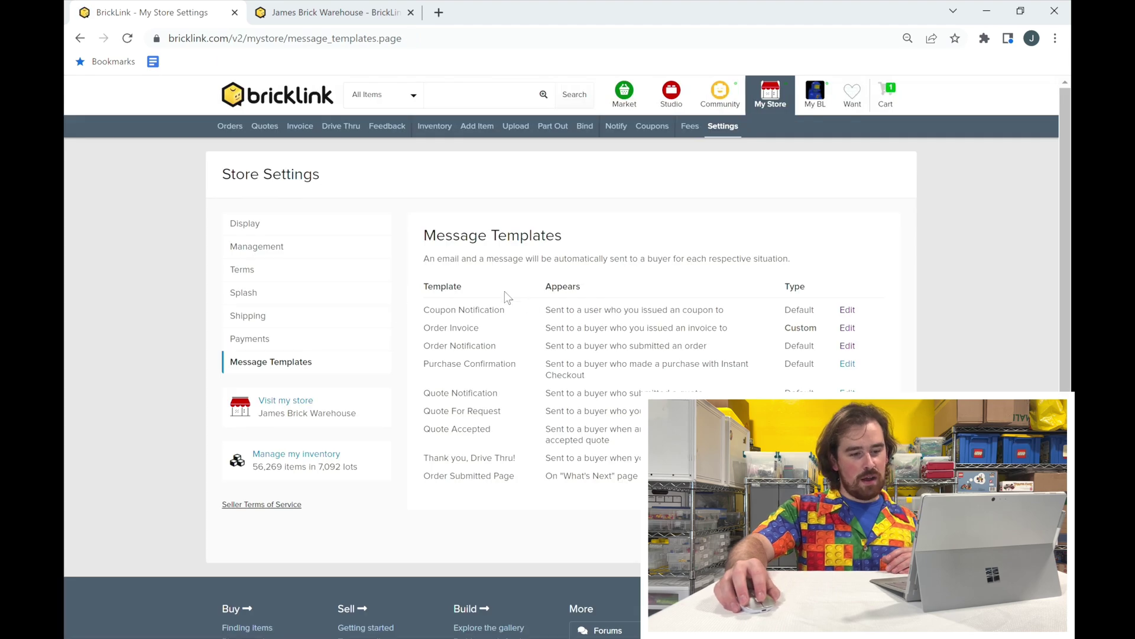
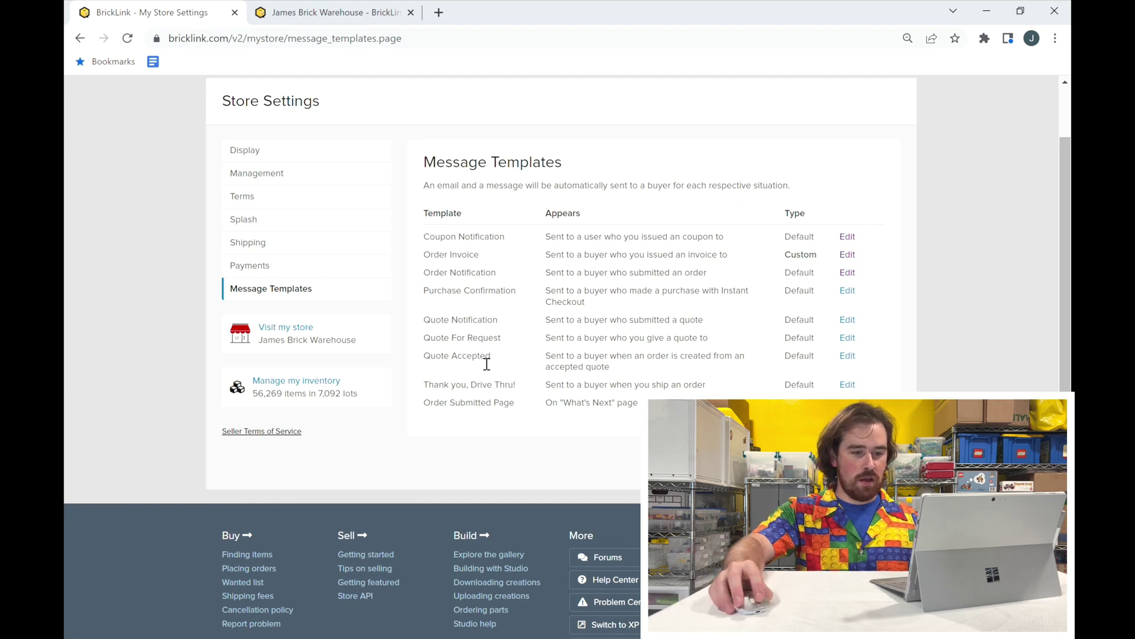
{"action": "left_click", "coordinate": [848, 320]}
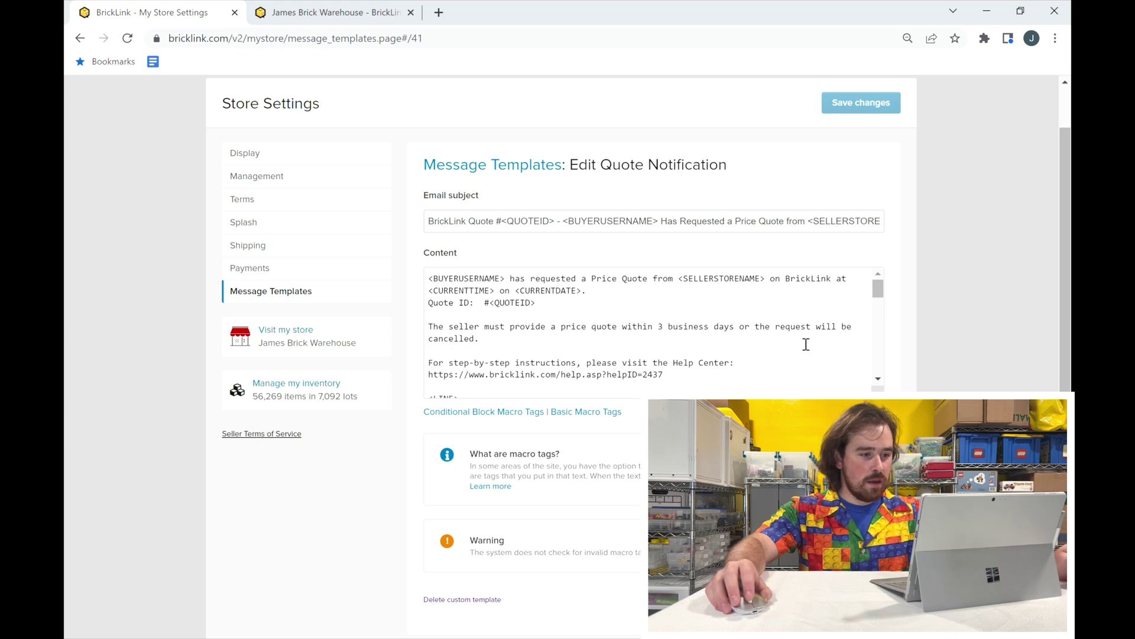
{"action": "scroll", "coordinate": [651, 355], "scroll_direction": "up", "scroll_amount": 2}
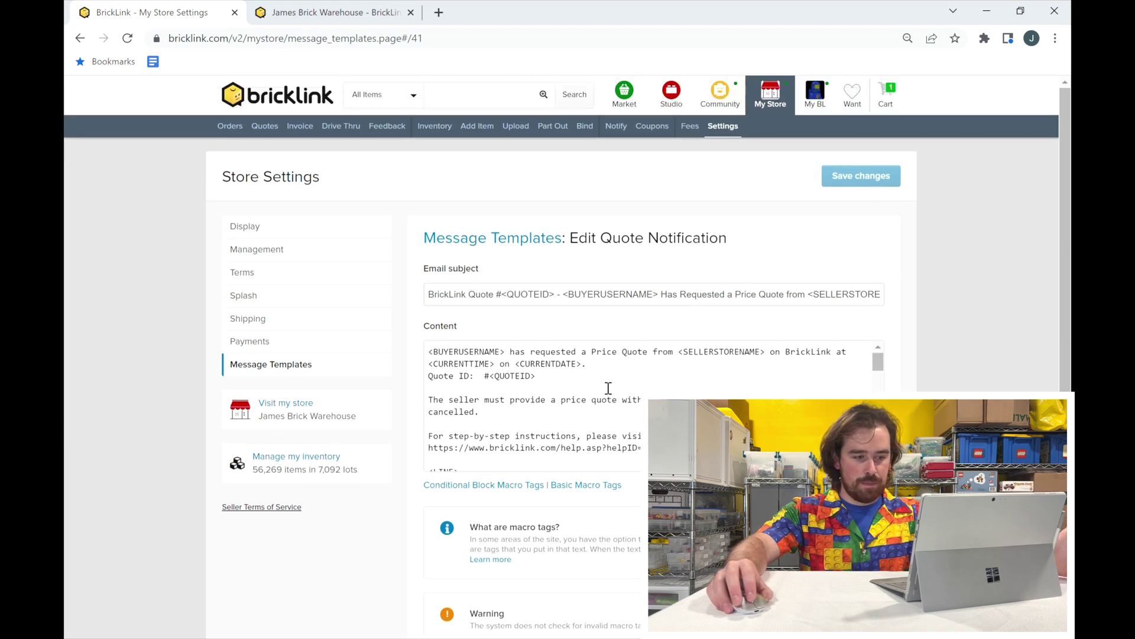
{"action": "scroll", "coordinate": [597, 384], "scroll_direction": "down", "scroll_amount": 1}
{"action": "scroll", "coordinate": [588, 383], "scroll_direction": "down", "scroll_amount": 8}
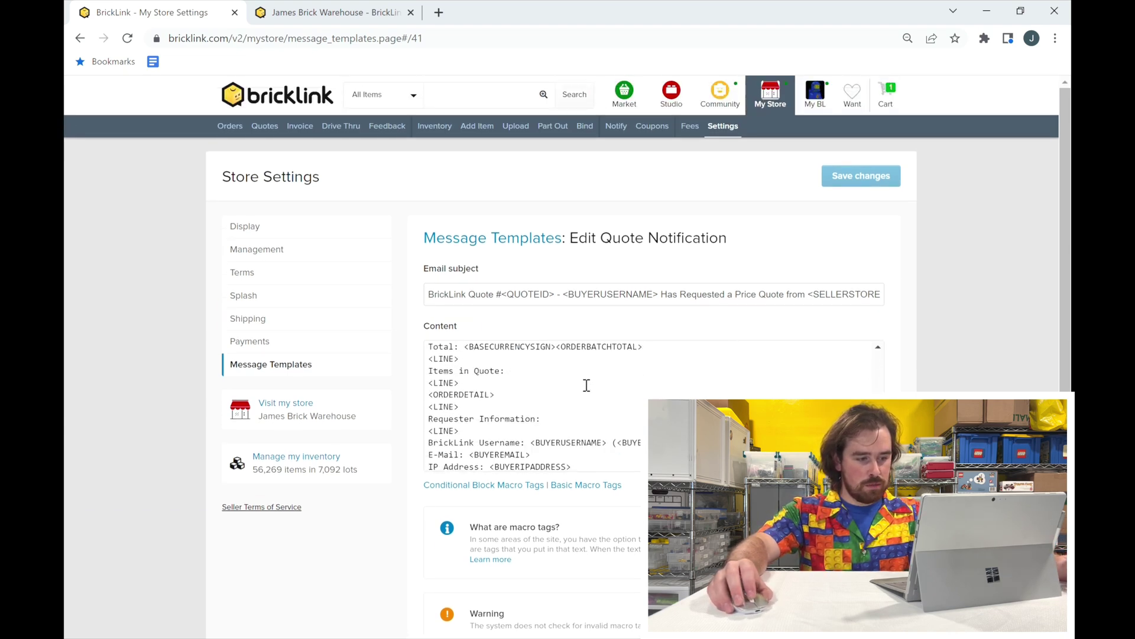
{"action": "scroll", "coordinate": [569, 432], "scroll_direction": "down", "scroll_amount": 1}
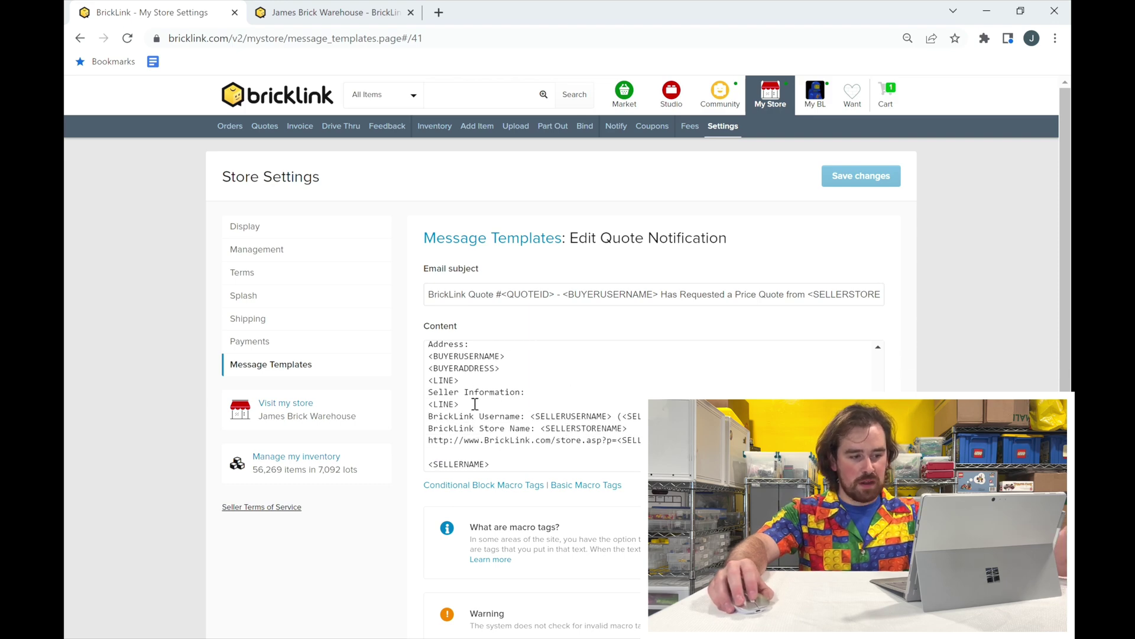
{"action": "scroll", "coordinate": [473, 399], "scroll_direction": "down", "scroll_amount": 2}
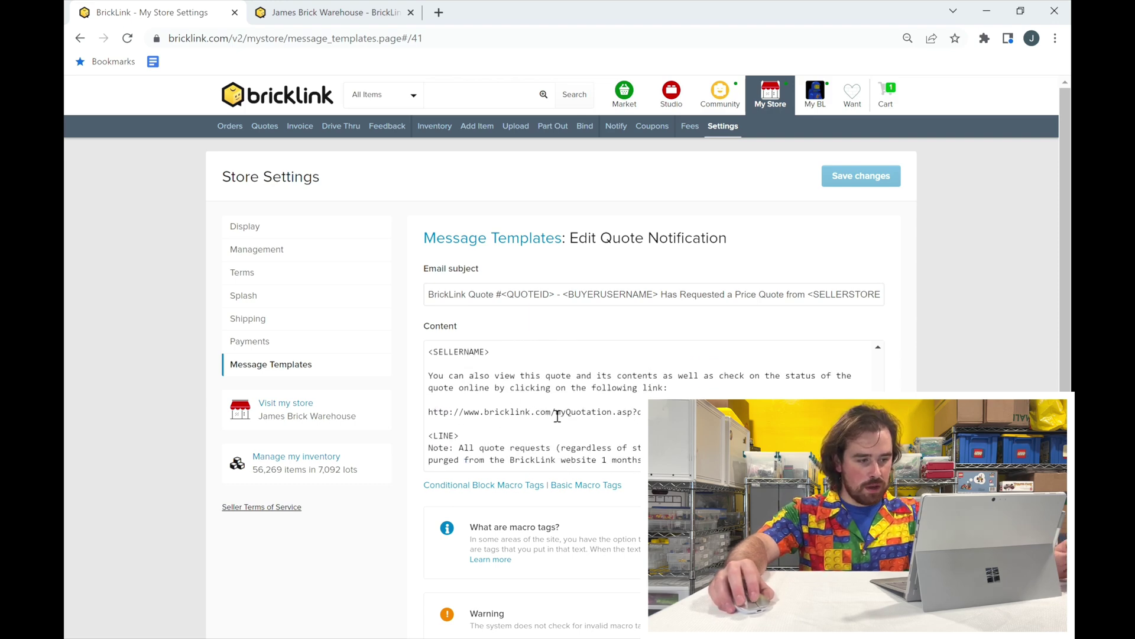
{"action": "scroll", "coordinate": [557, 416], "scroll_direction": "up", "scroll_amount": 5}
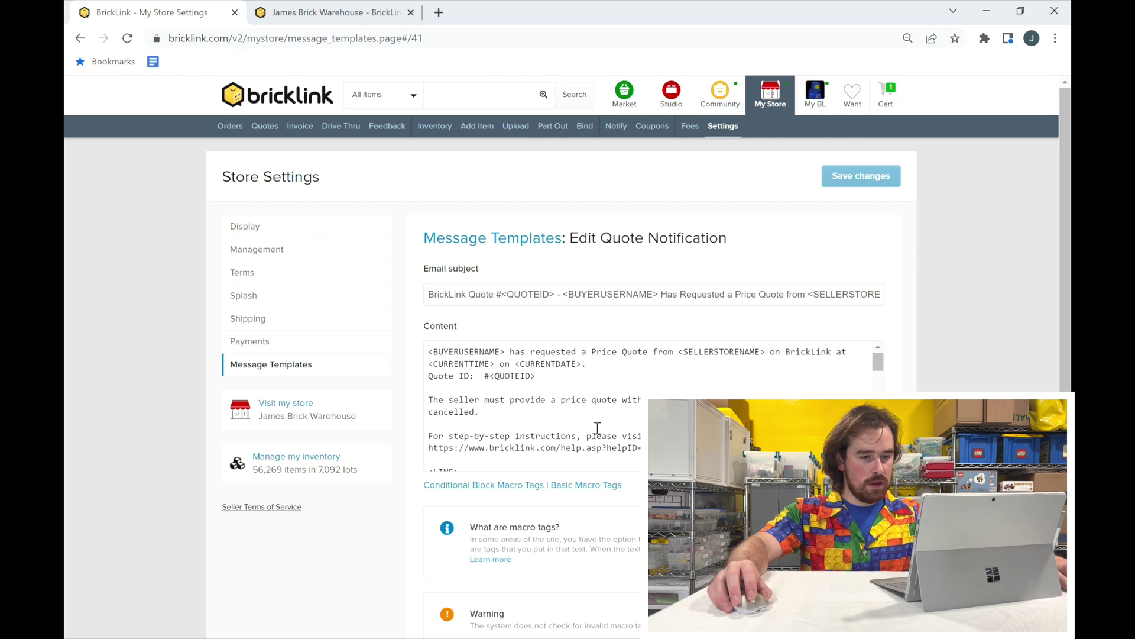
{"action": "scroll", "coordinate": [578, 426], "scroll_direction": "down", "scroll_amount": 5}
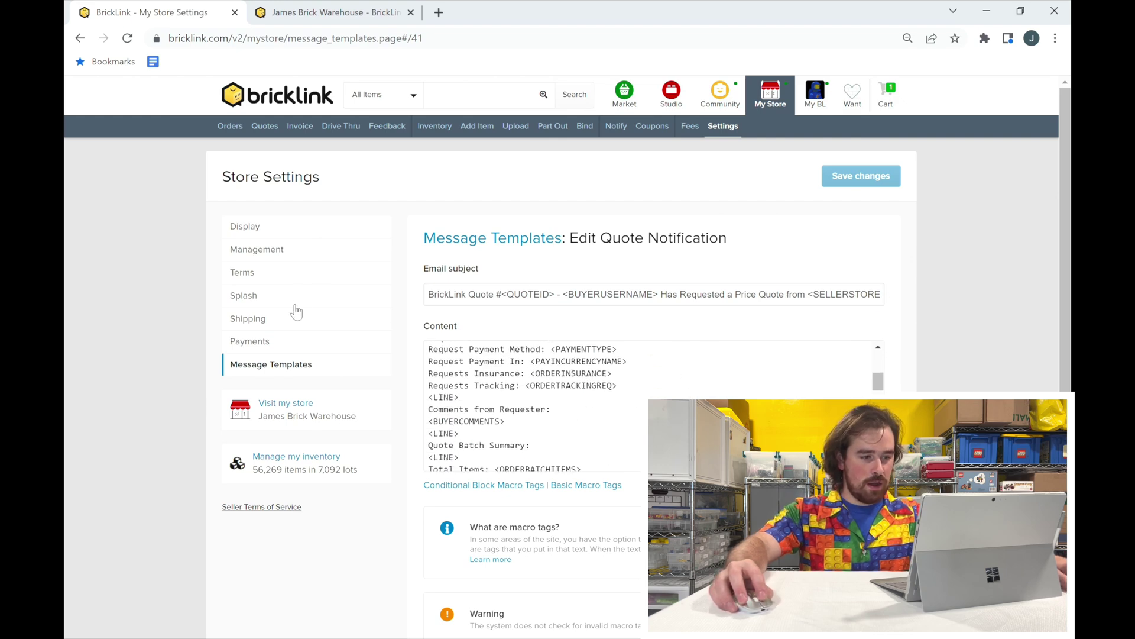
{"action": "left_click", "coordinate": [291, 363]}
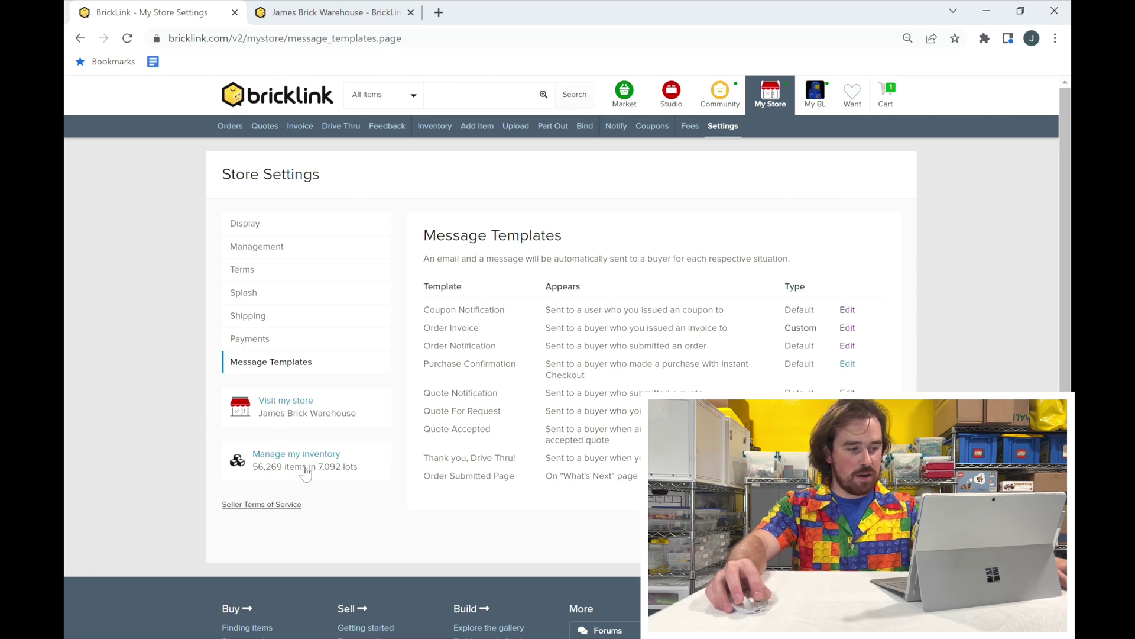
- Go to the James Brick Warehouse public storefront and view its Terms page for buyers
{"action": "left_click", "coordinate": [301, 405]}
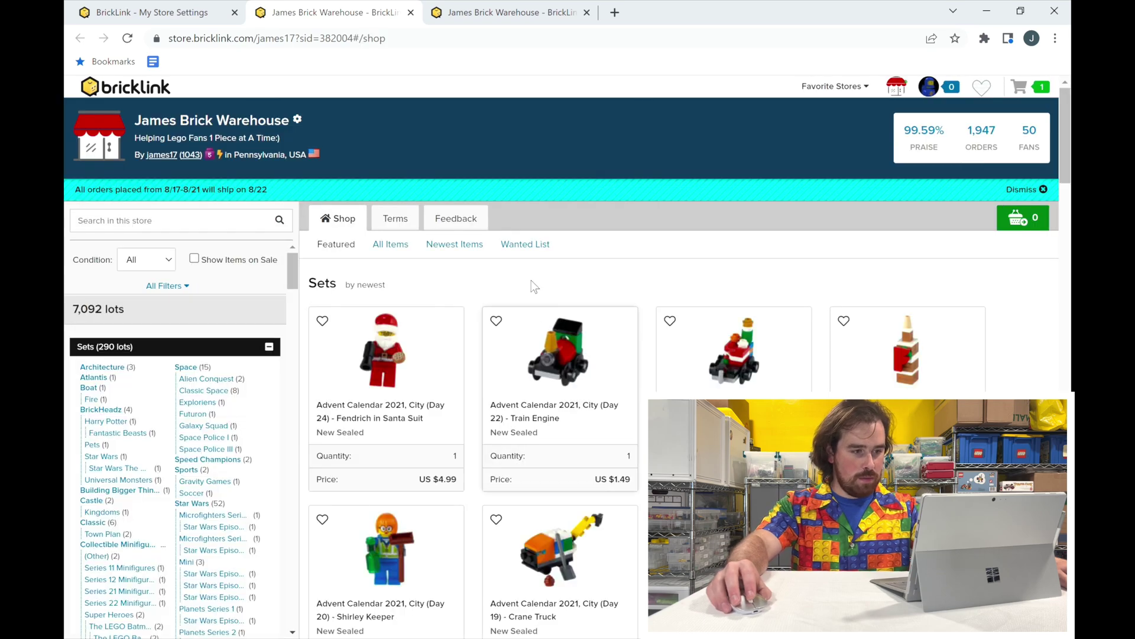
{"action": "scroll", "coordinate": [470, 330], "scroll_direction": "down", "scroll_amount": 1}
{"action": "scroll", "coordinate": [467, 219], "scroll_direction": "up", "scroll_amount": 1}
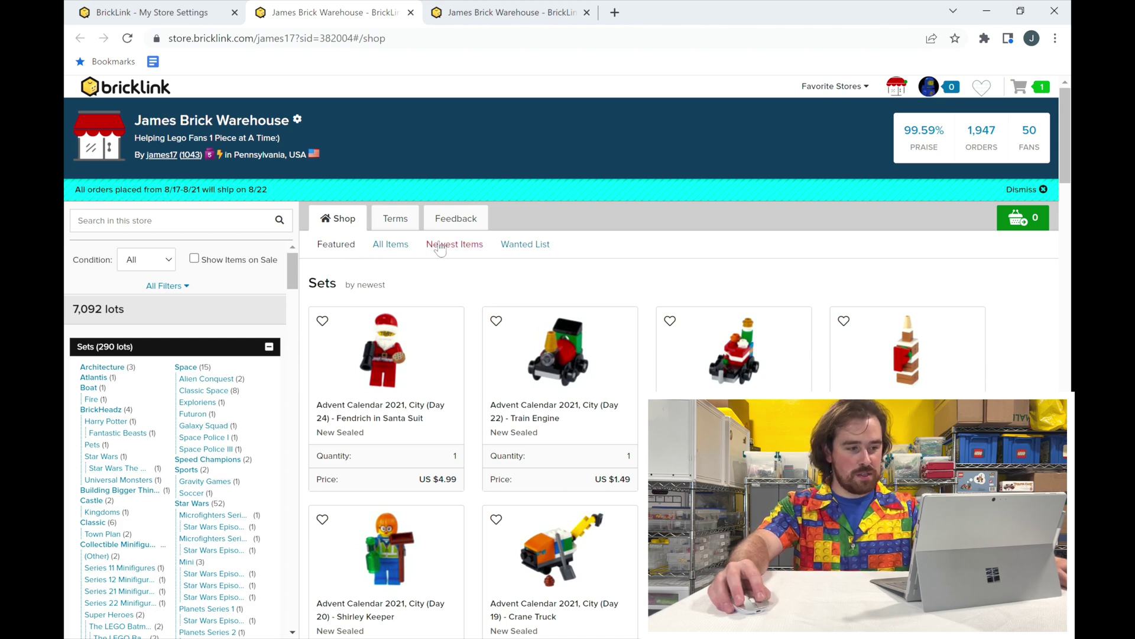
{"action": "left_click", "coordinate": [395, 218]}
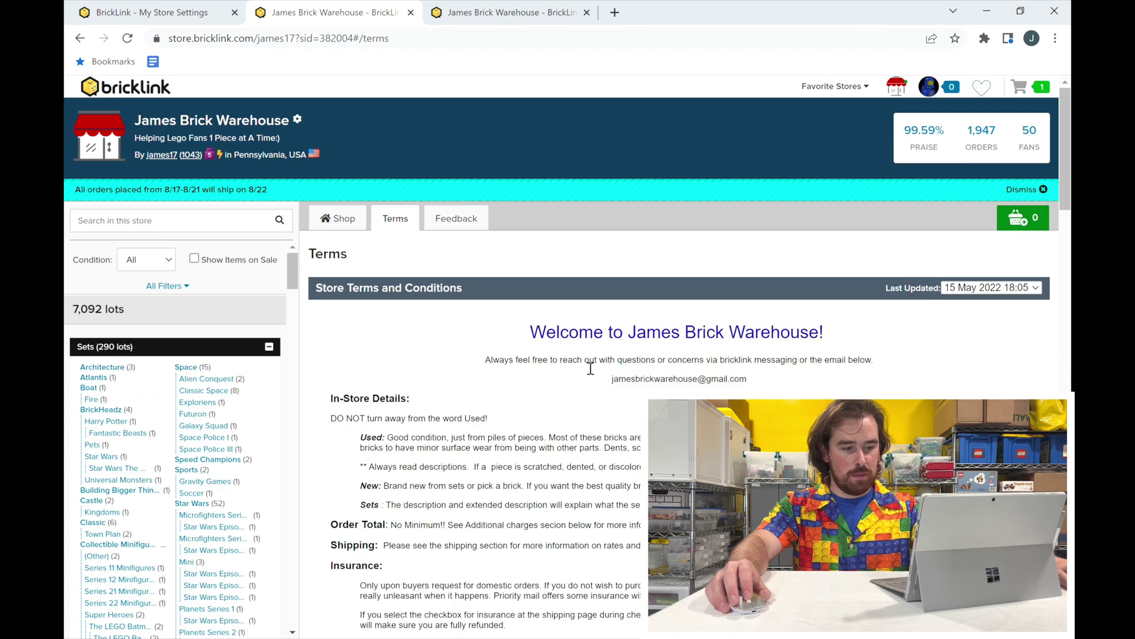
{"action": "scroll", "coordinate": [593, 382], "scroll_direction": "down", "scroll_amount": 10}
{"action": "scroll", "coordinate": [594, 382], "scroll_direction": "up", "scroll_amount": 10}
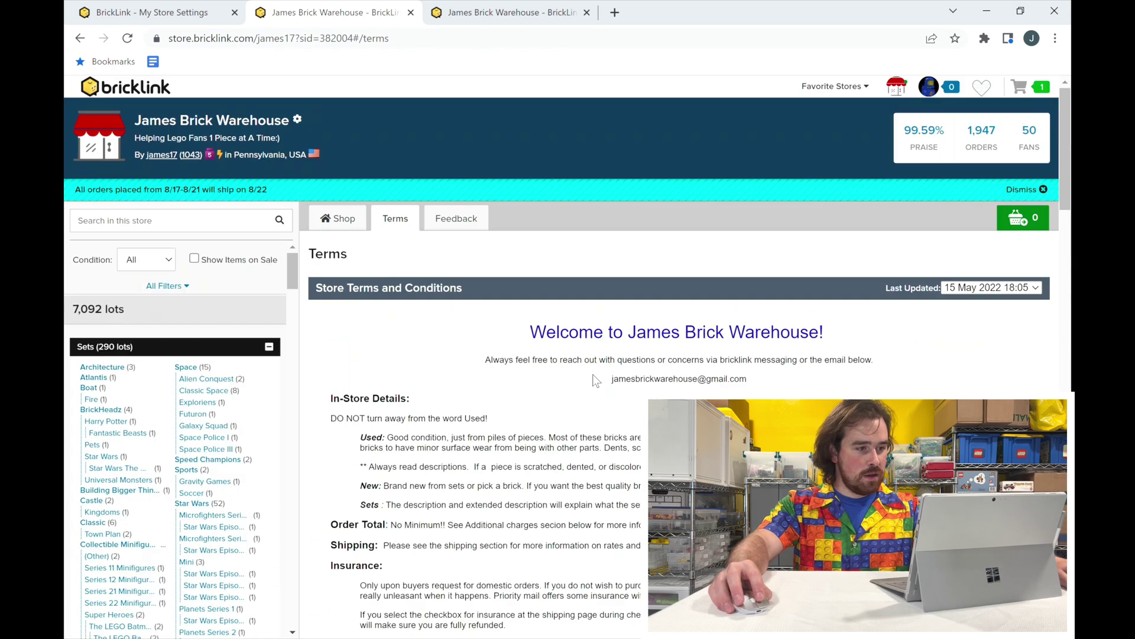